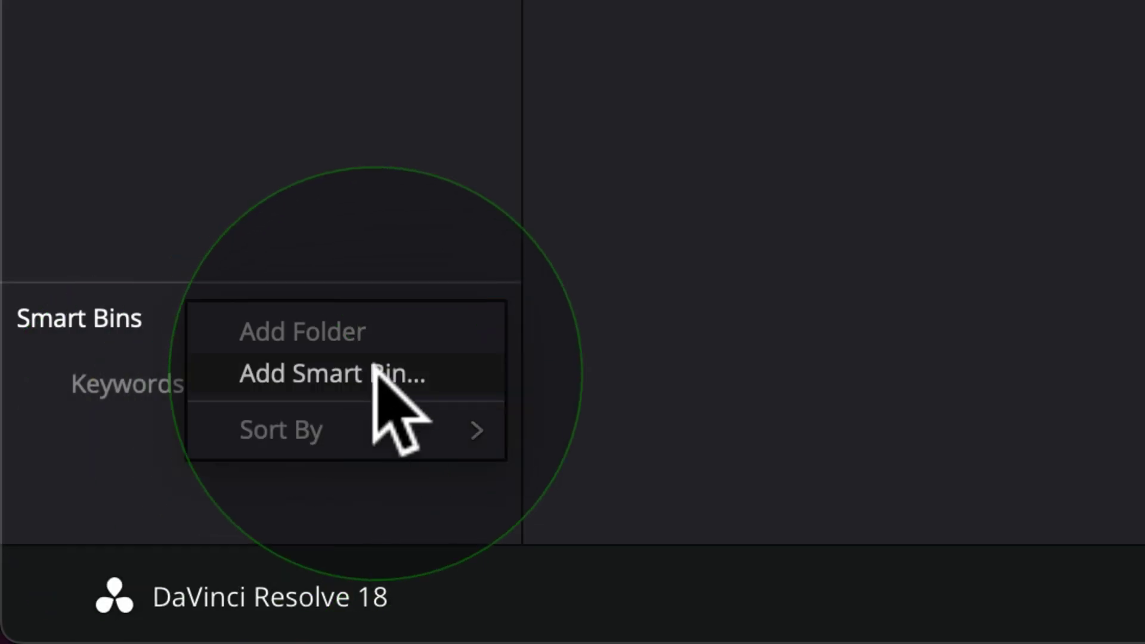
Add a new smart bin and auto-sync the Ptc clips' audio based on waveform
left_click(477, 381)
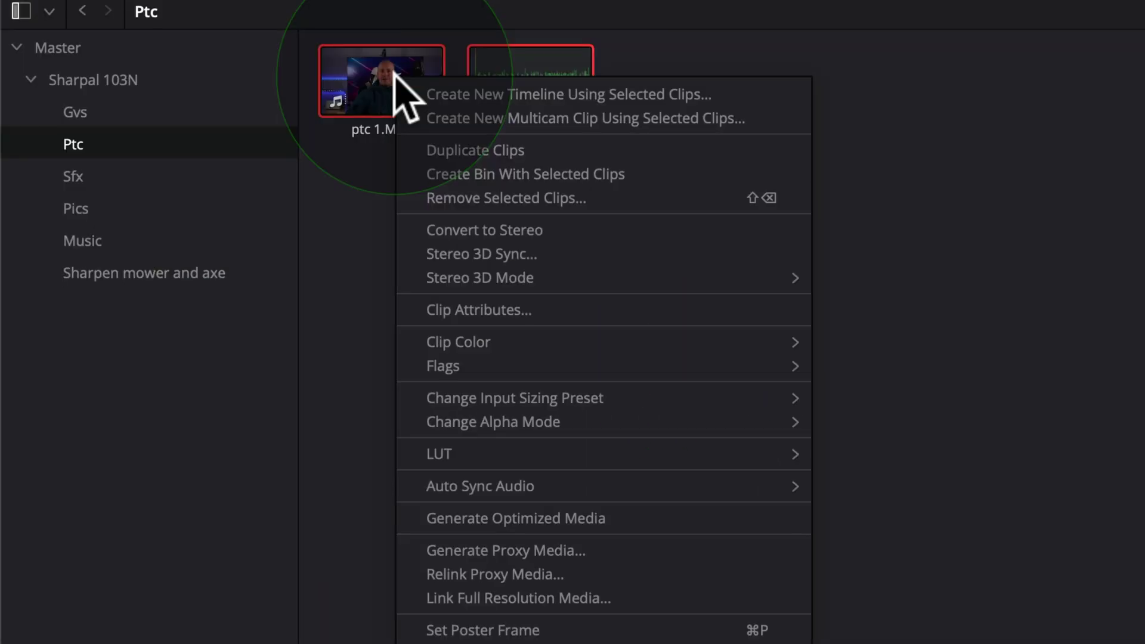
mouse_move(696, 486)
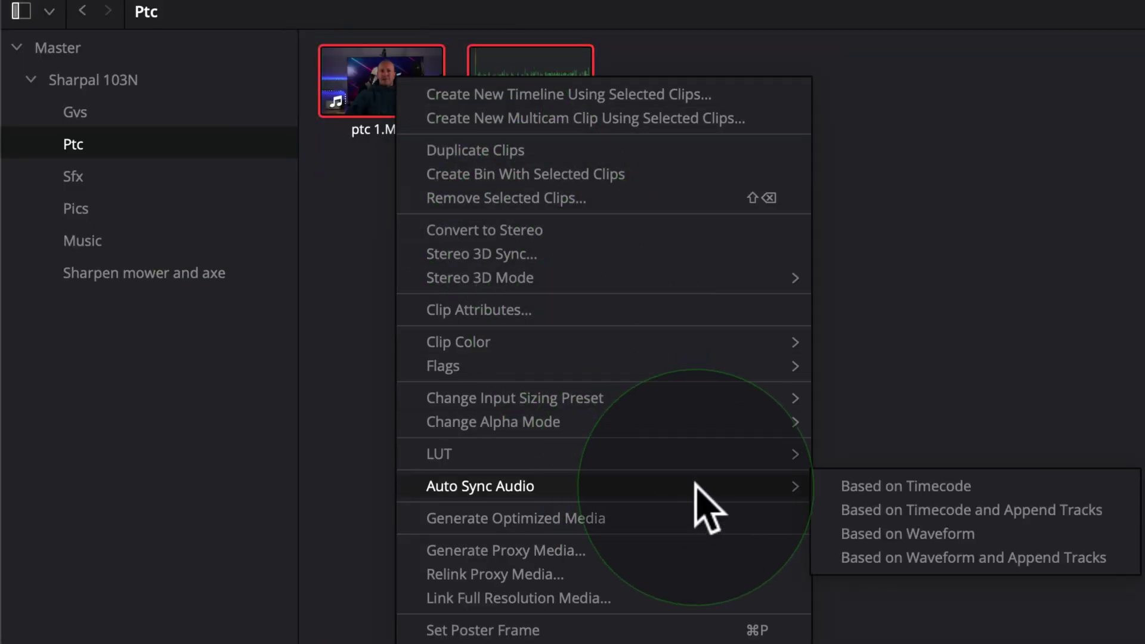
left_click(937, 535)
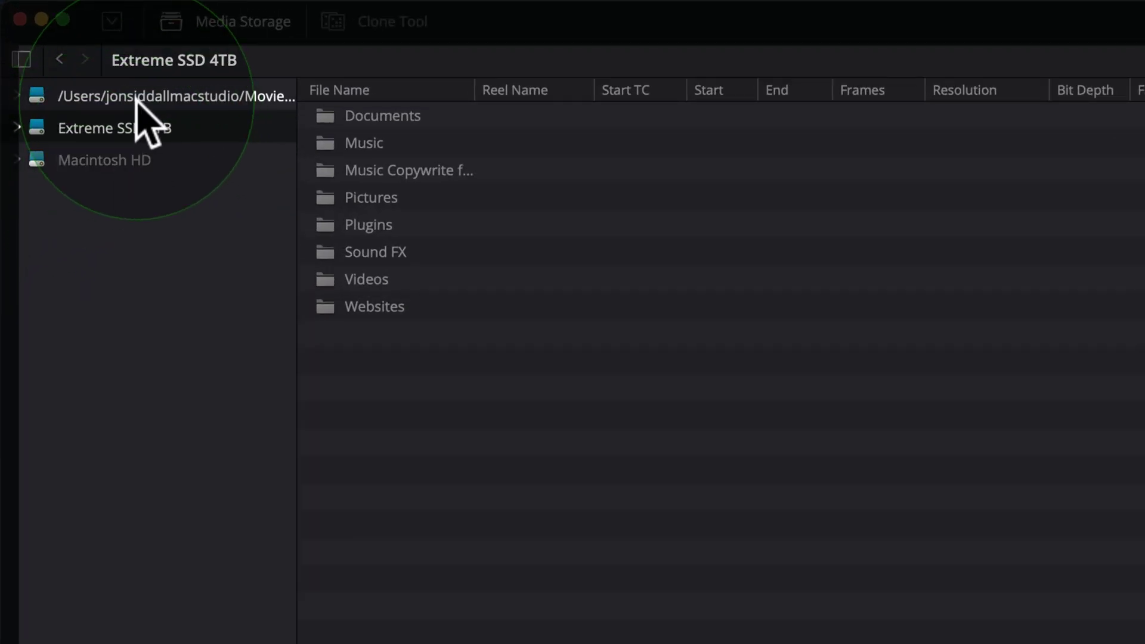
Browse Movies and Macintosh HD, ending on the Extreme SSD 4TB folders in Media Storage
left_click(134, 97)
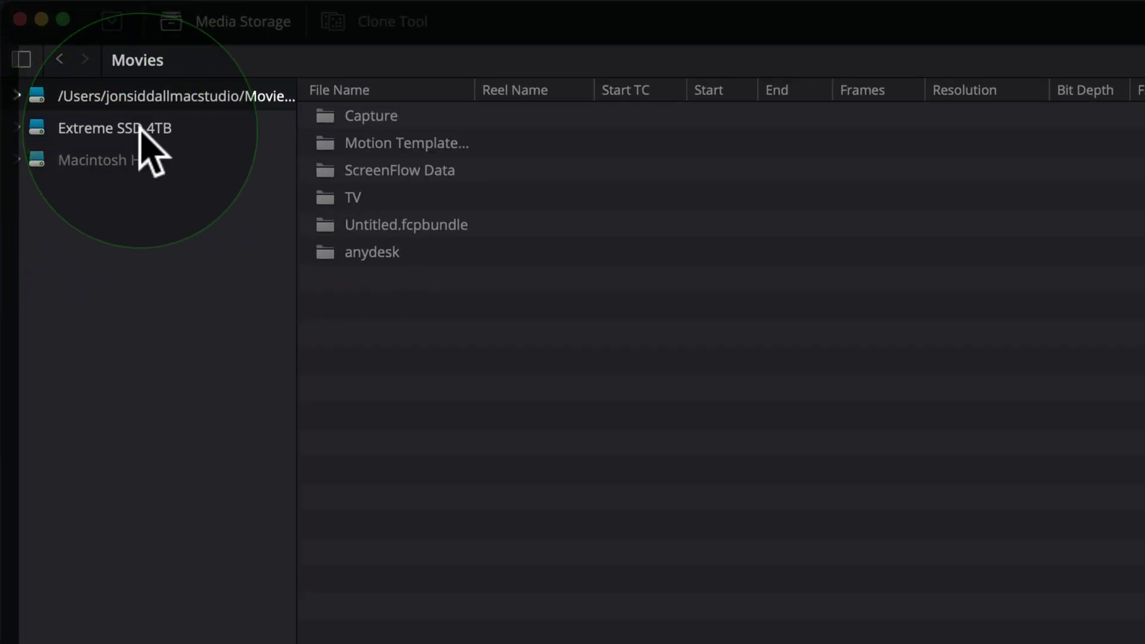
left_click(140, 128)
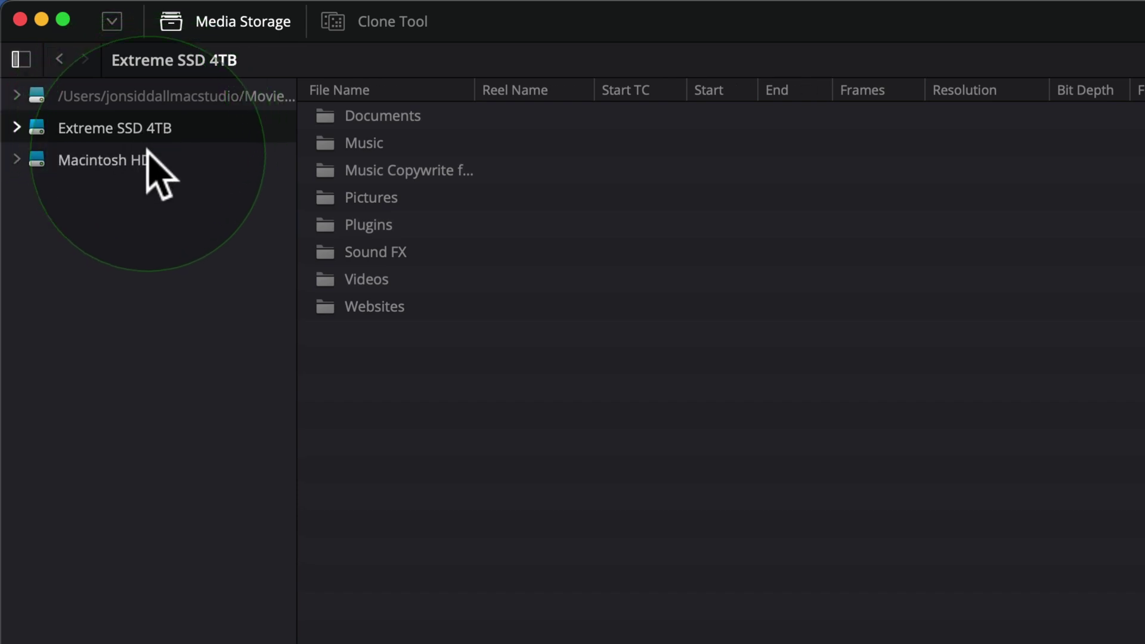
left_click(113, 161)
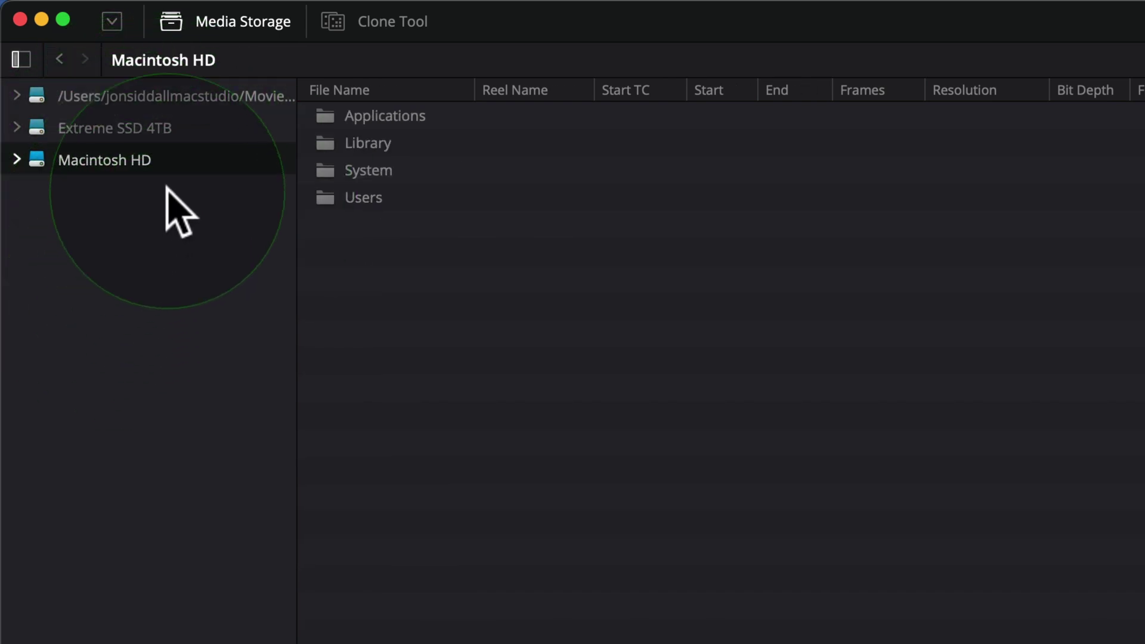
left_click(147, 132)
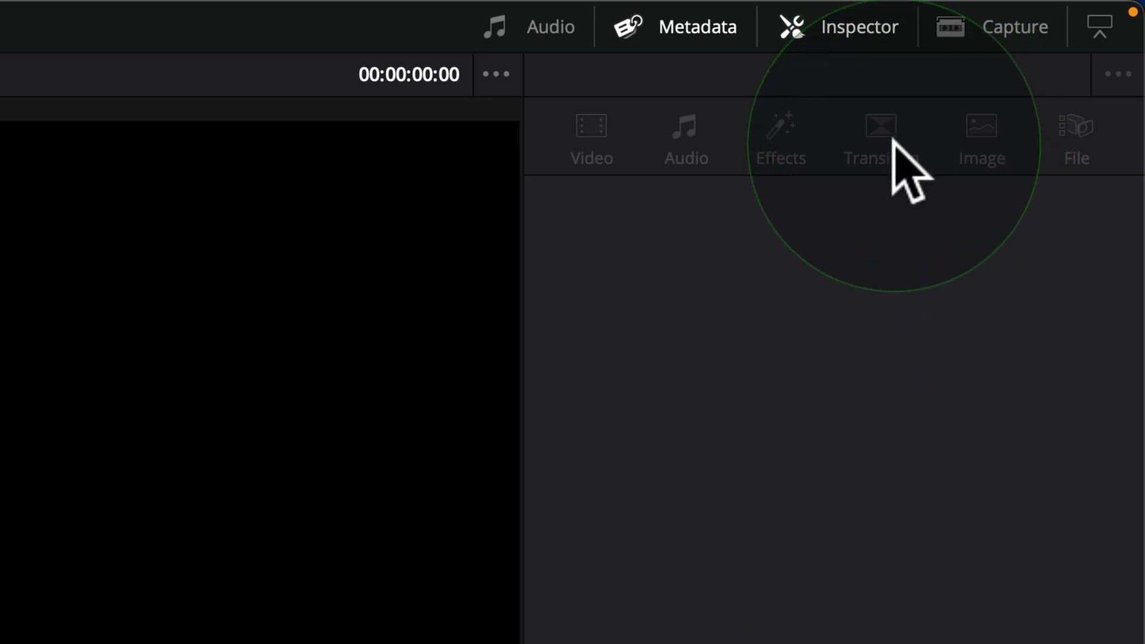
Show the Inspector panel, toggling the Capture panel on and back off
left_click(860, 30)
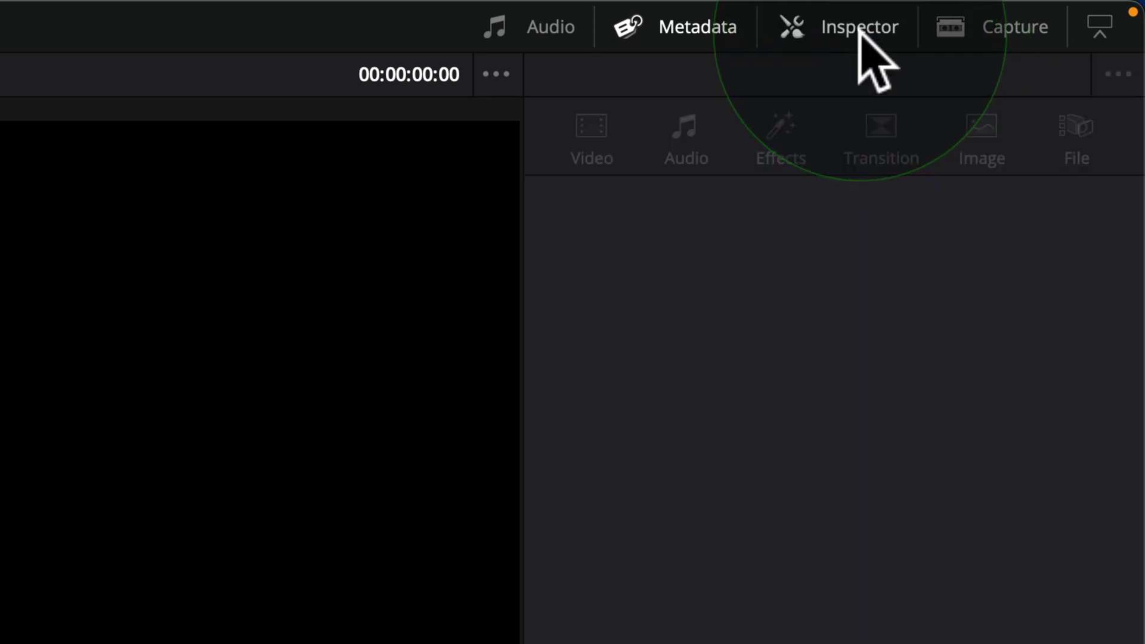
left_click(1008, 33)
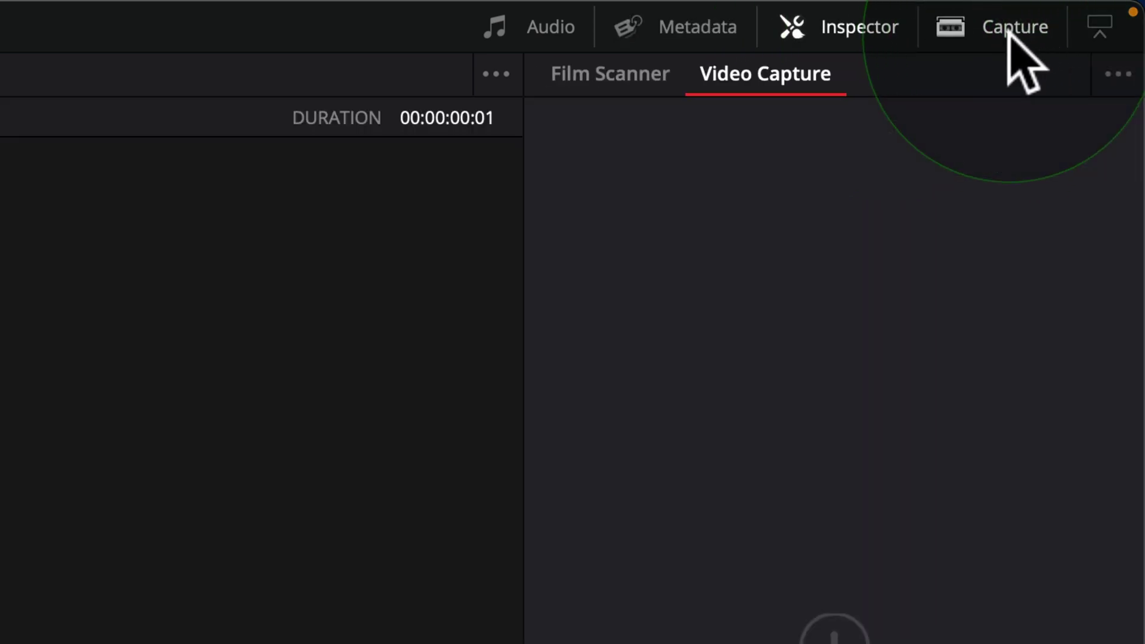
left_click(1008, 33)
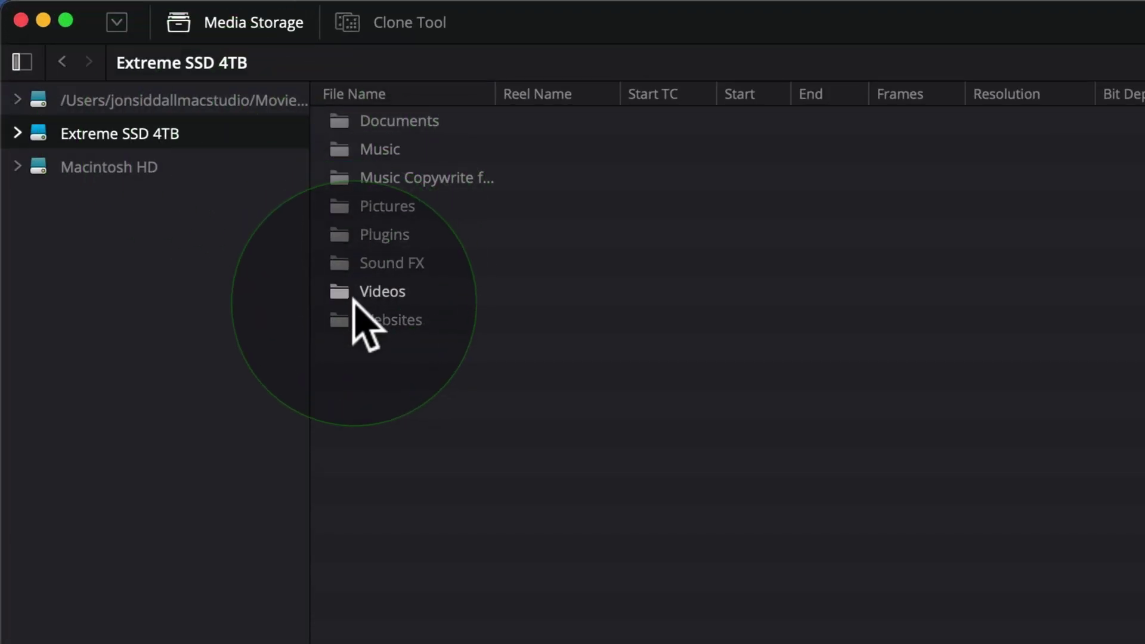
Open Videos > Tutorials and toggle the Good Take and Angle columns
double_click(353, 294)
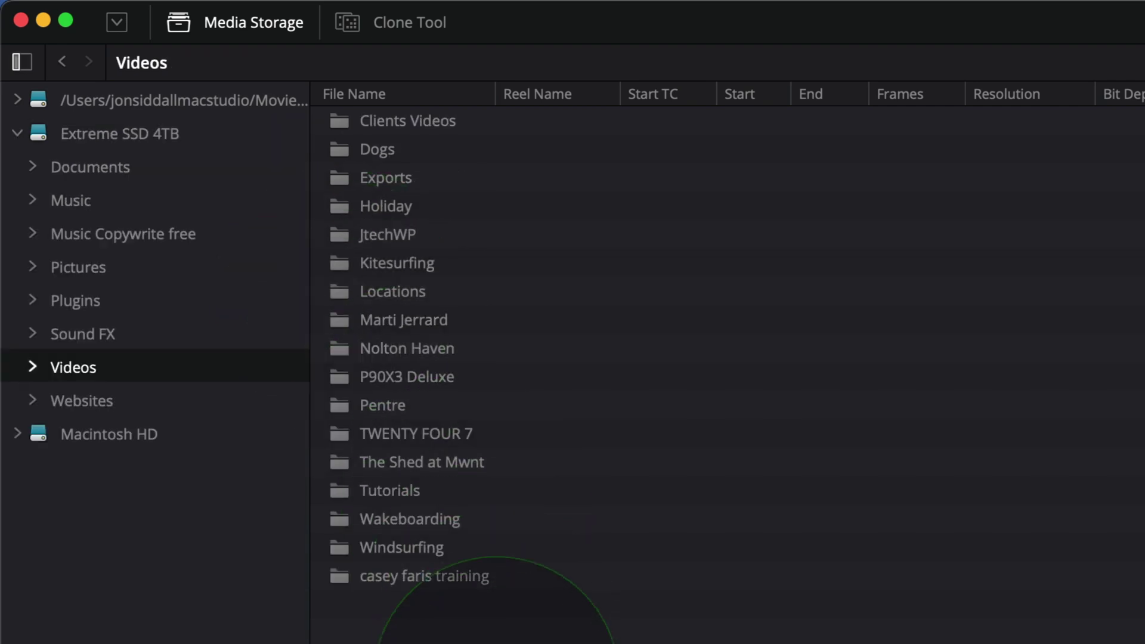
double_click(343, 489)
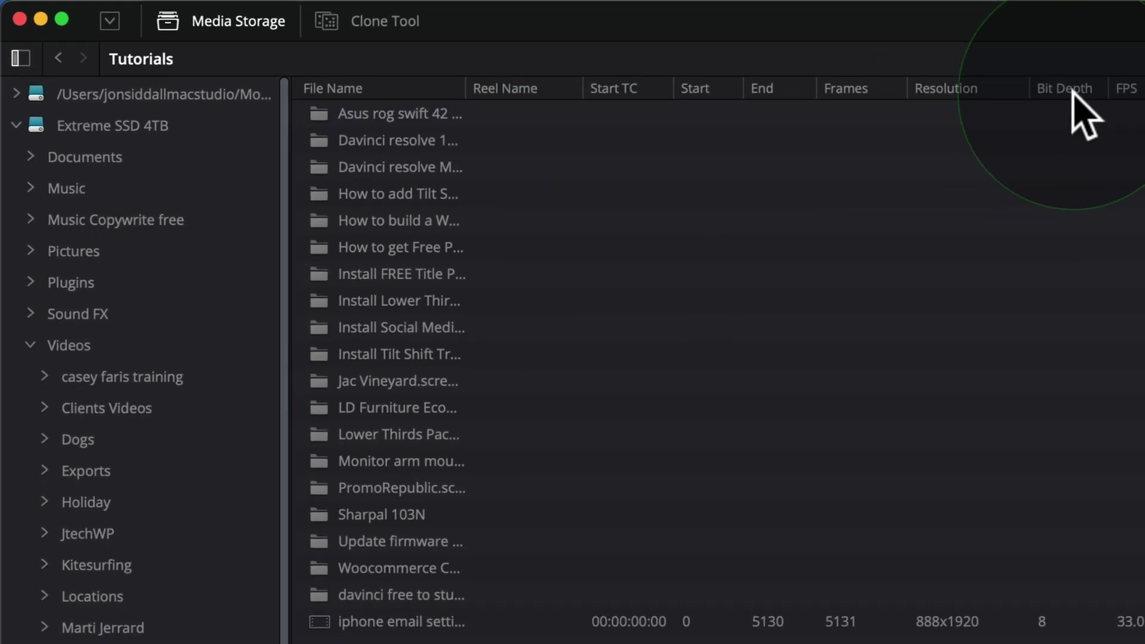
right_click(967, 88)
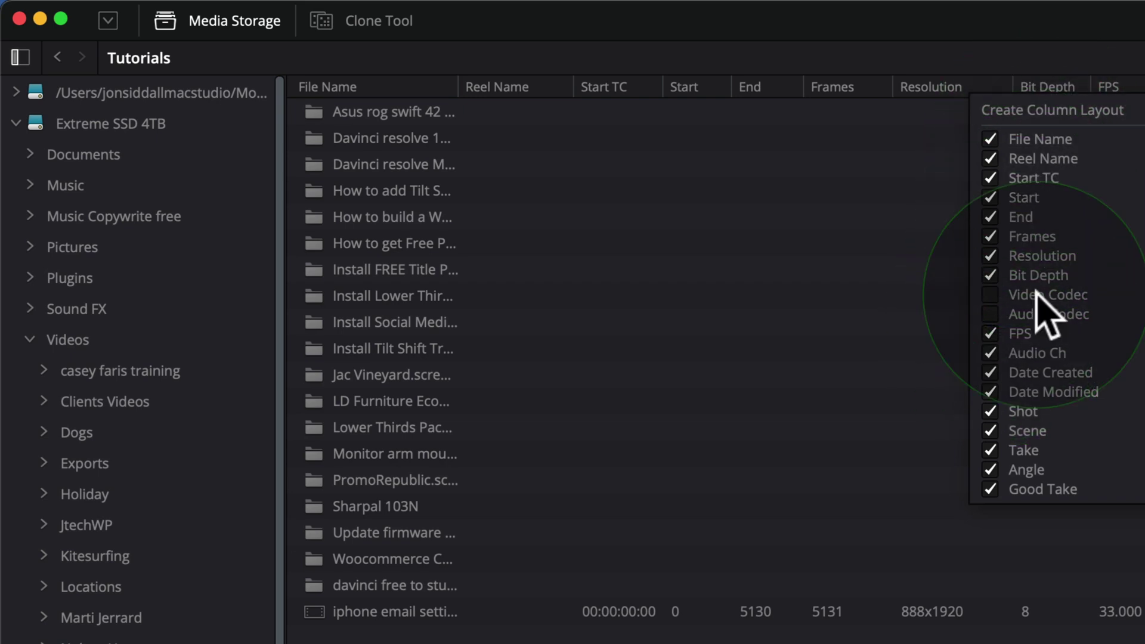
left_click(989, 488)
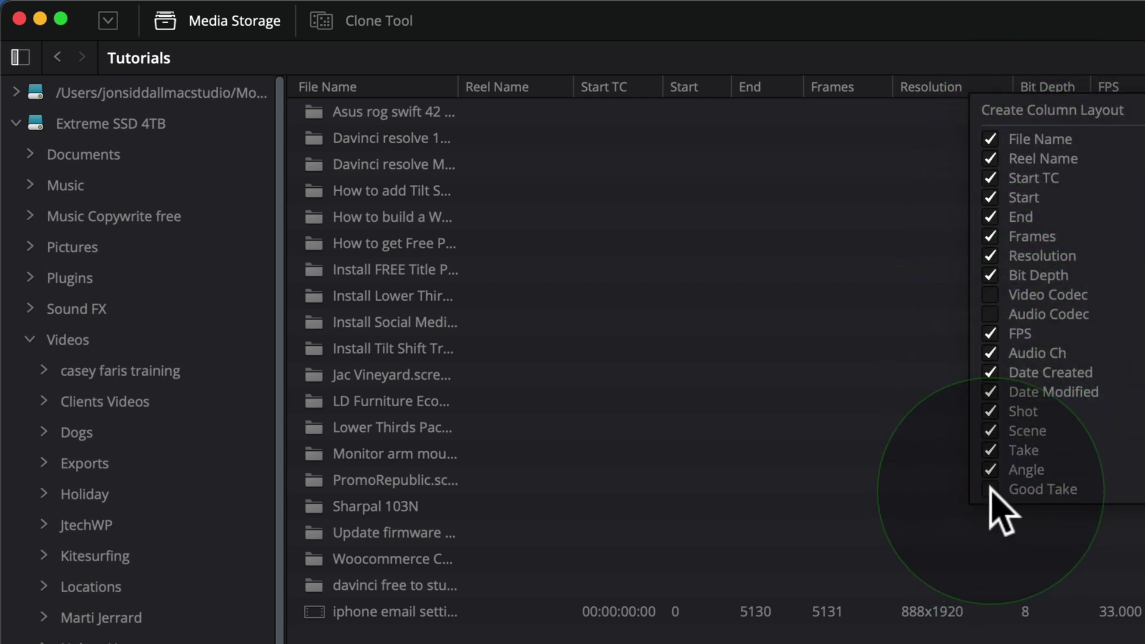
left_click(989, 489)
left_click(991, 470)
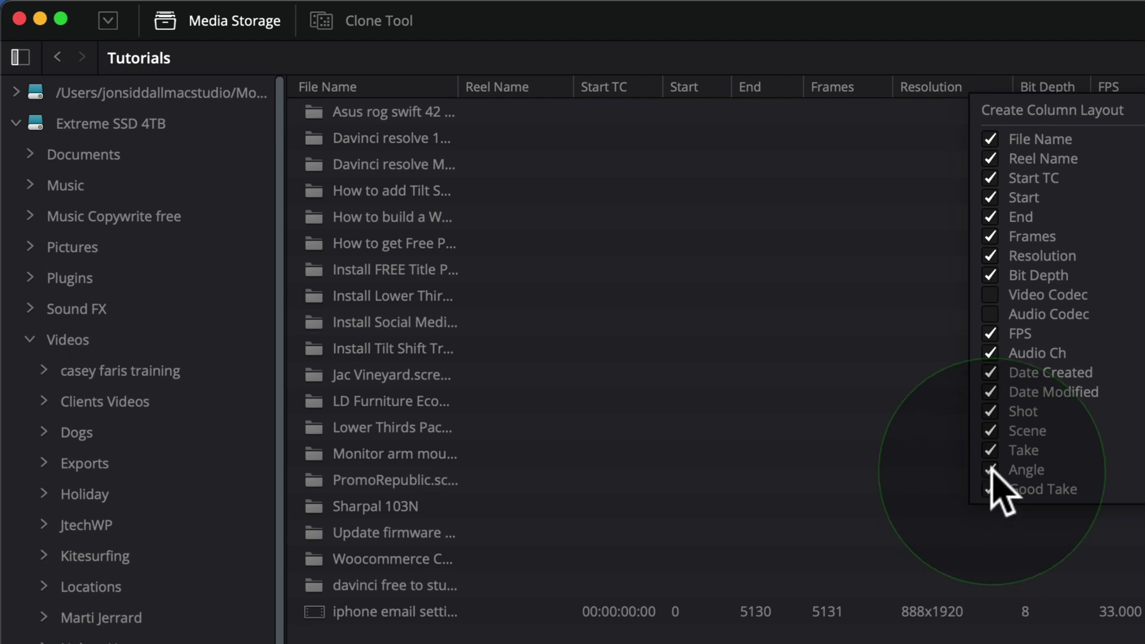
Move the Date Created column beside File Name and widen the File Name column
left_click(1008, 554)
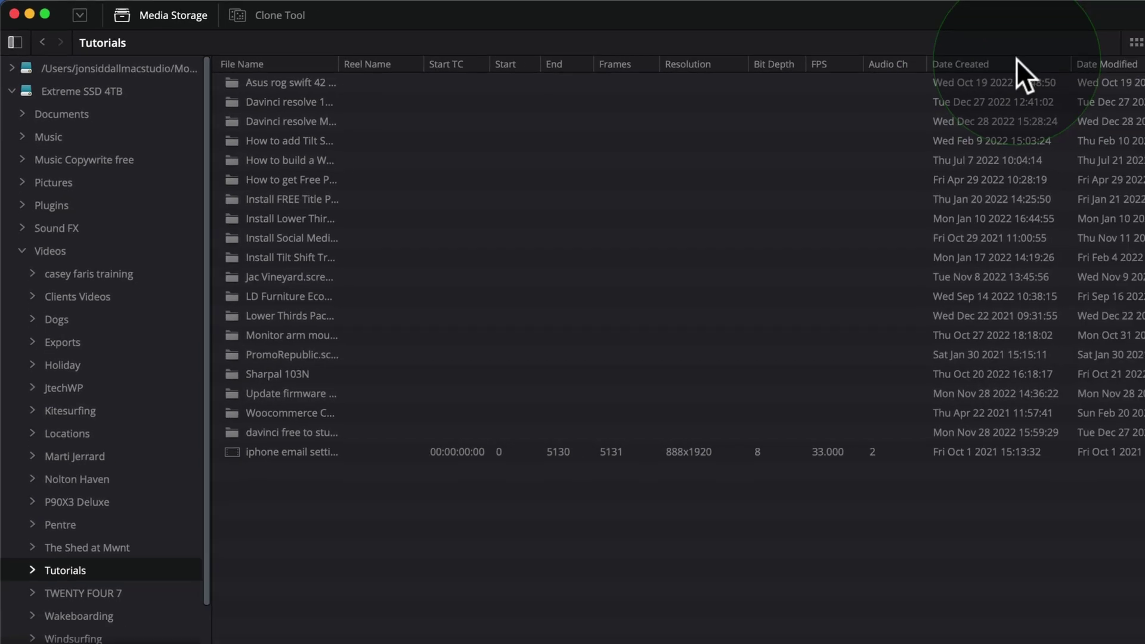
left_click_drag(1016, 59, 394, 62)
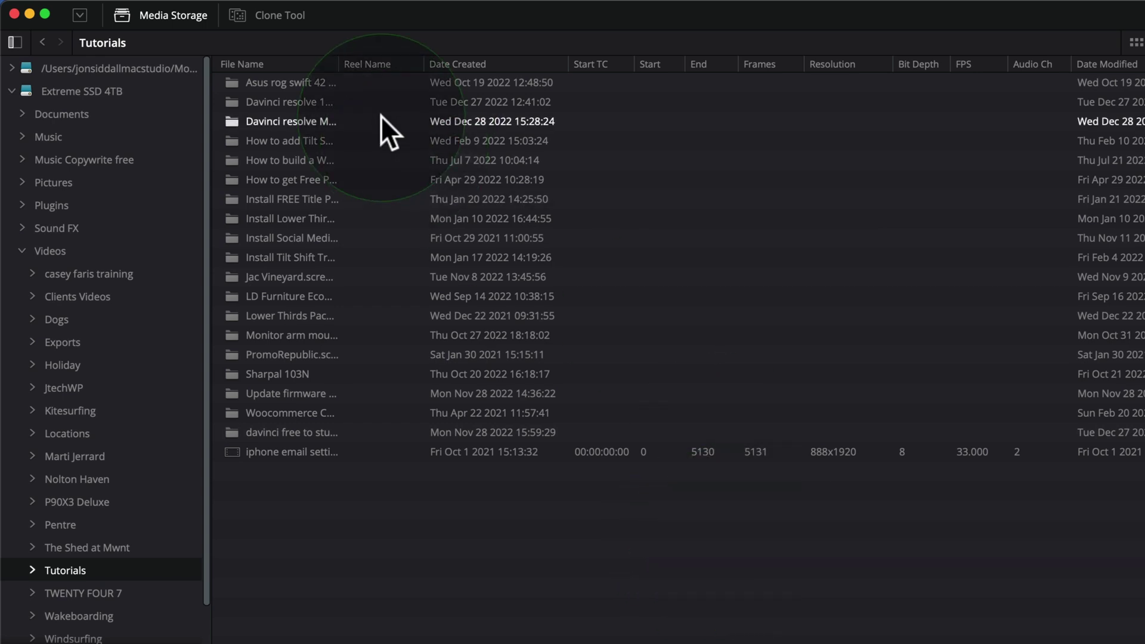
left_click_drag(340, 68, 655, 108)
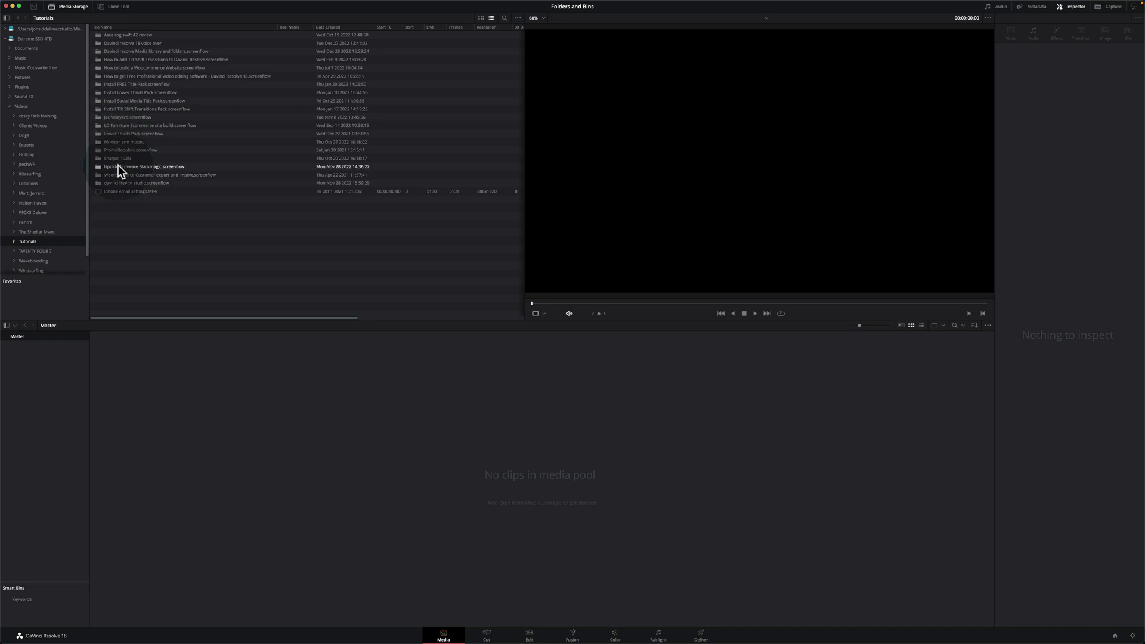
Drag the Sharpal 103N folder into the empty media pool, choosing Don't Change for frame rate
left_click(97, 159)
left_click_drag(98, 159, 162, 274)
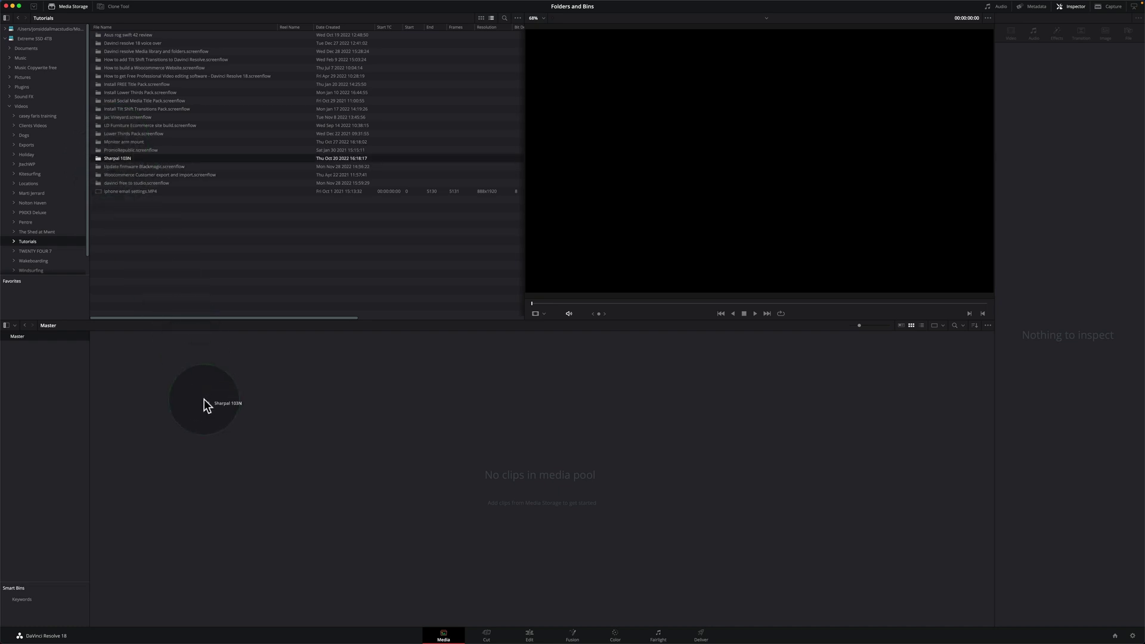
left_click_drag(204, 399, 203, 399)
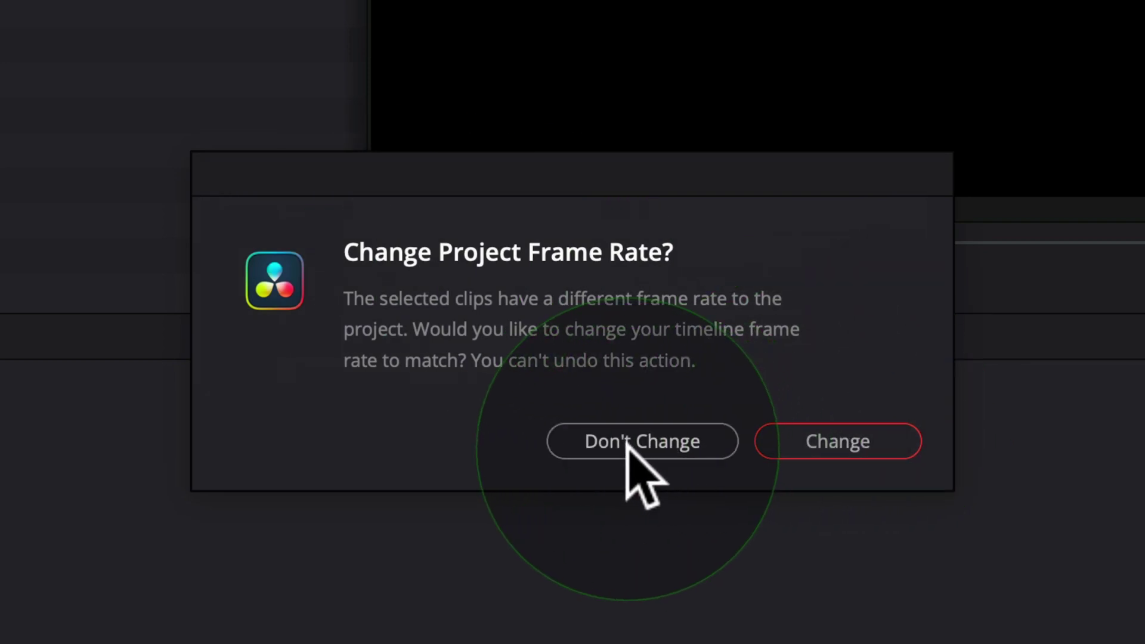
left_click(628, 444)
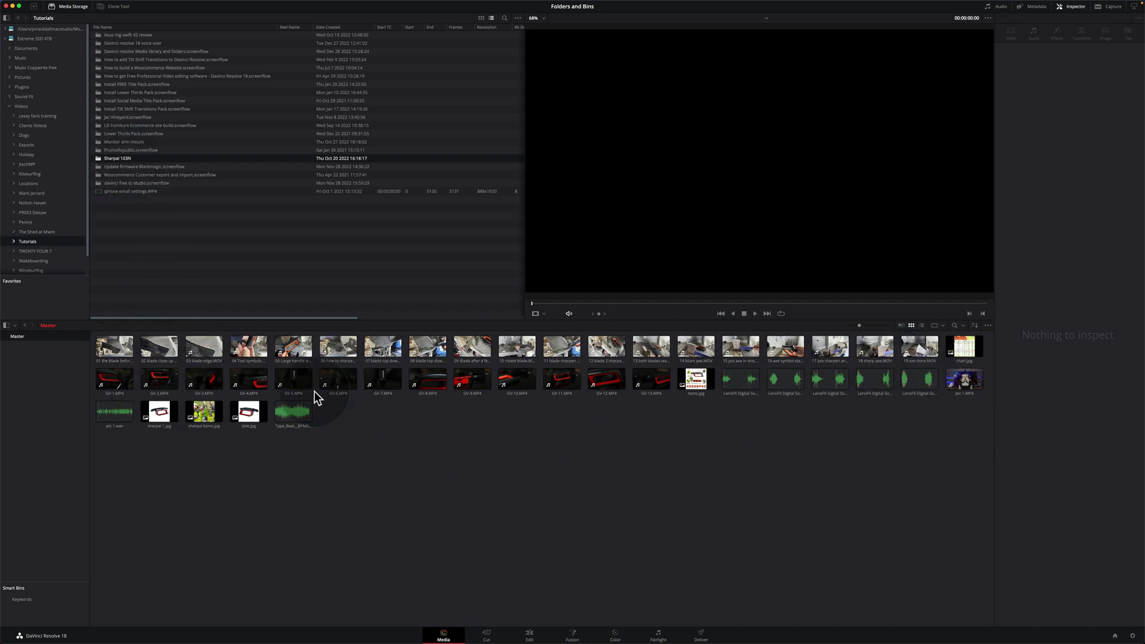
double_click(113, 158)
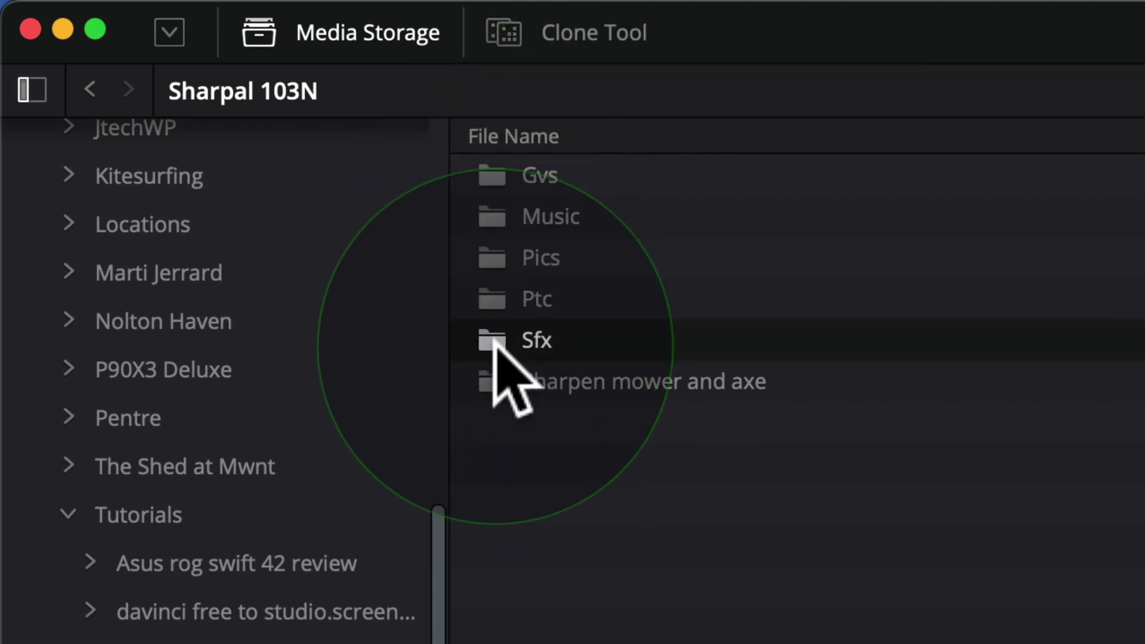
Peek into Sharpen mower and axe, then marquee-select all pool clips and remove them
double_click(486, 382)
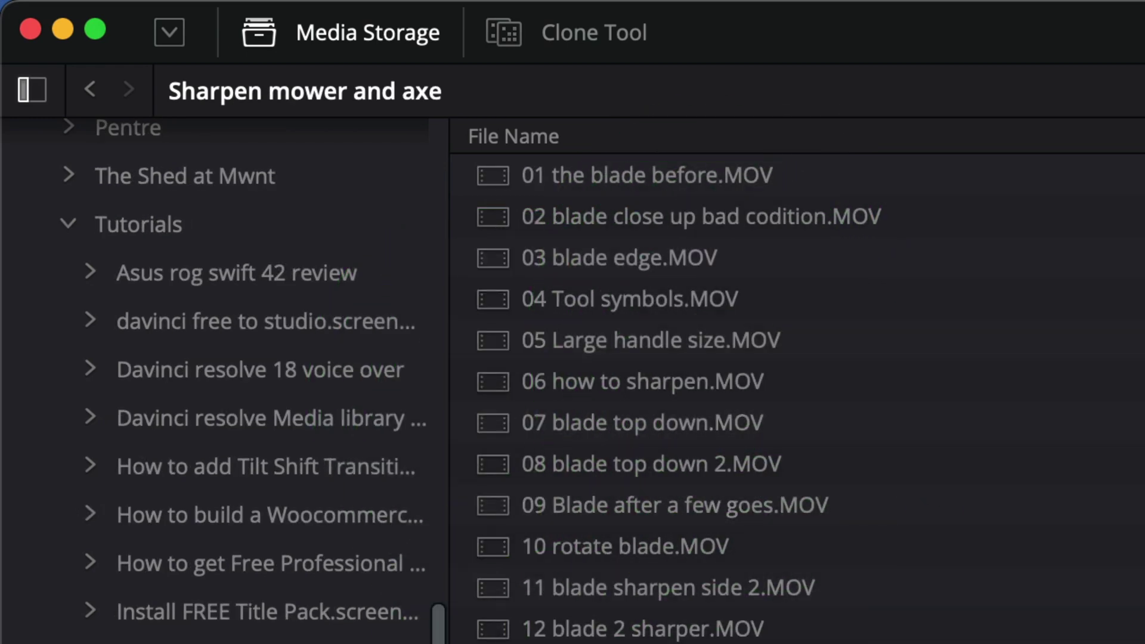
left_click(254, 643)
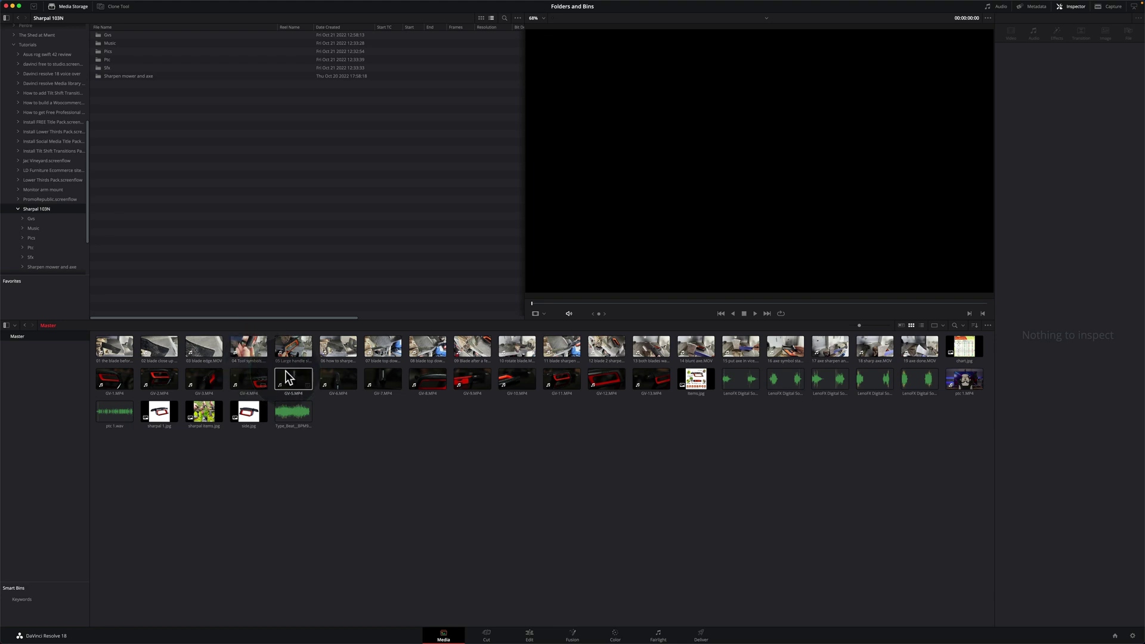
left_click_drag(967, 459, 121, 351)
right_click(121, 351)
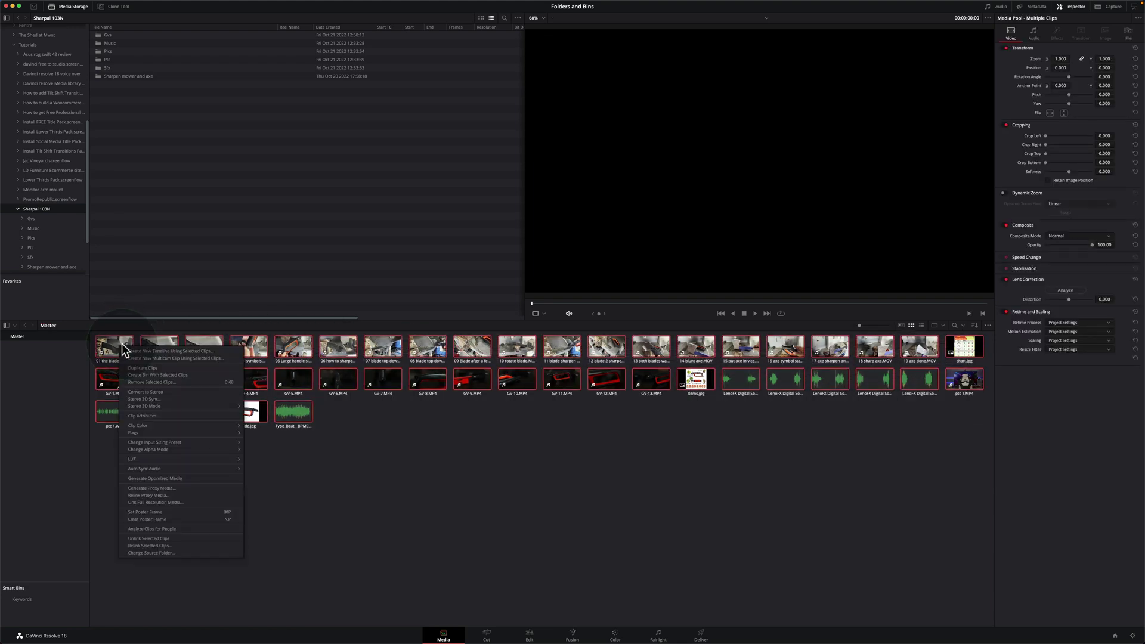
left_click(190, 382)
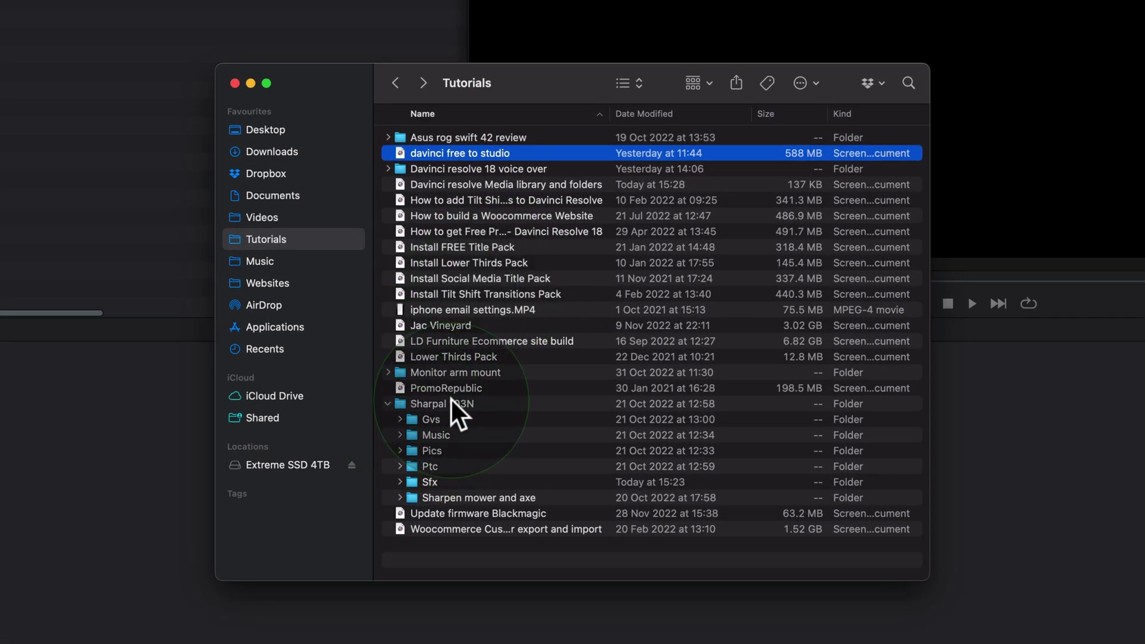
Drag Sharpal 103N from Finder into the media pool, choosing Don't Change for frame rate
left_click(414, 404)
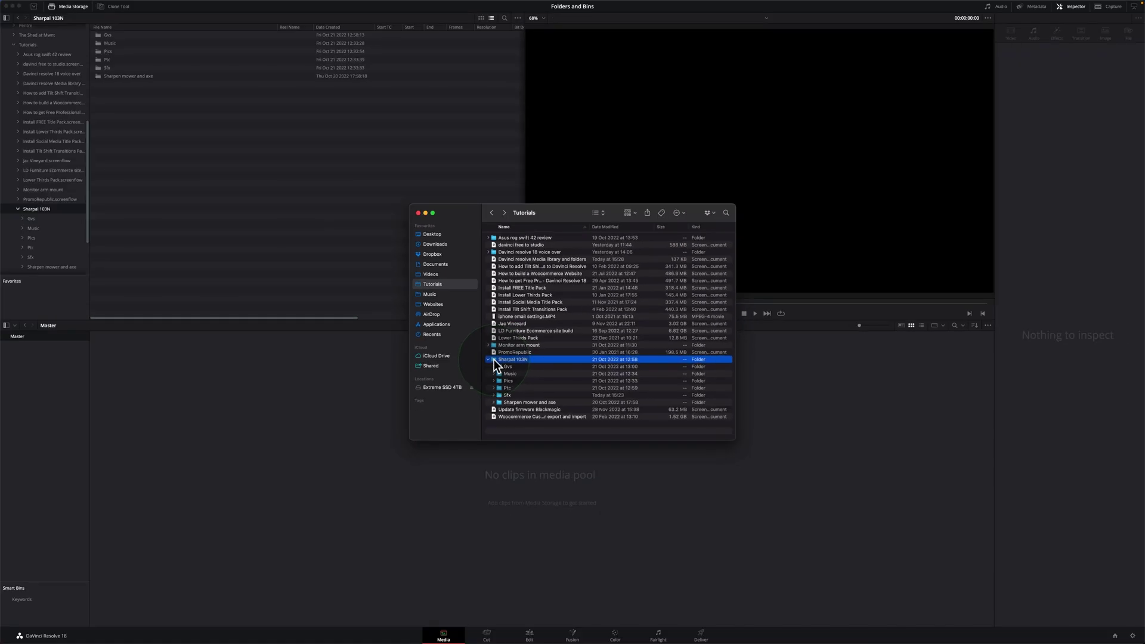
left_click_drag(485, 360, 30, 385)
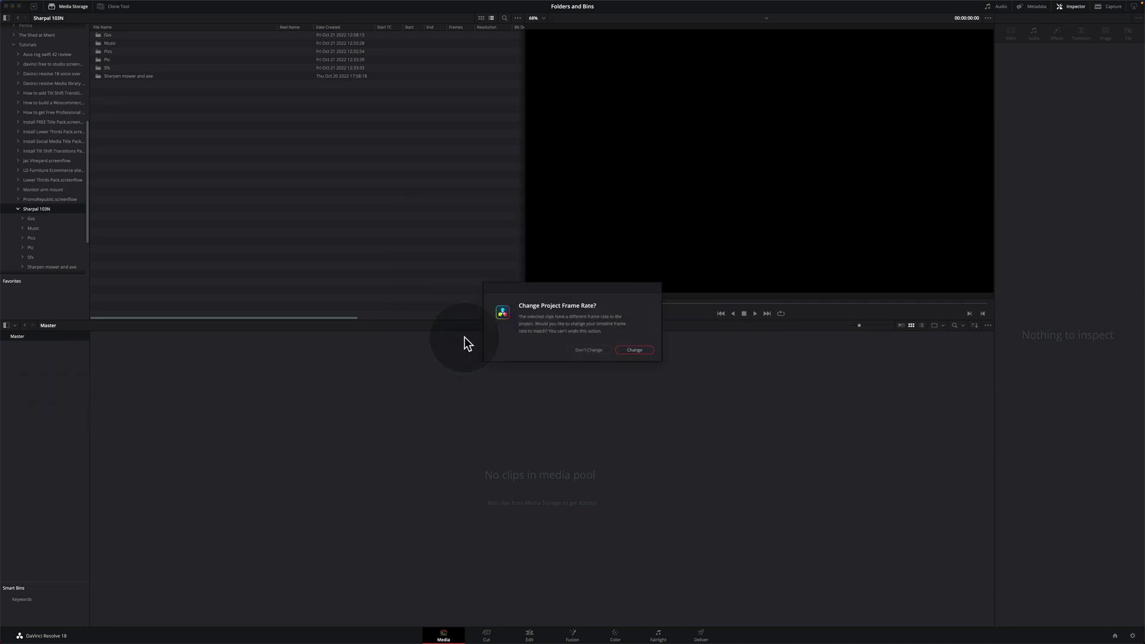
left_click(581, 350)
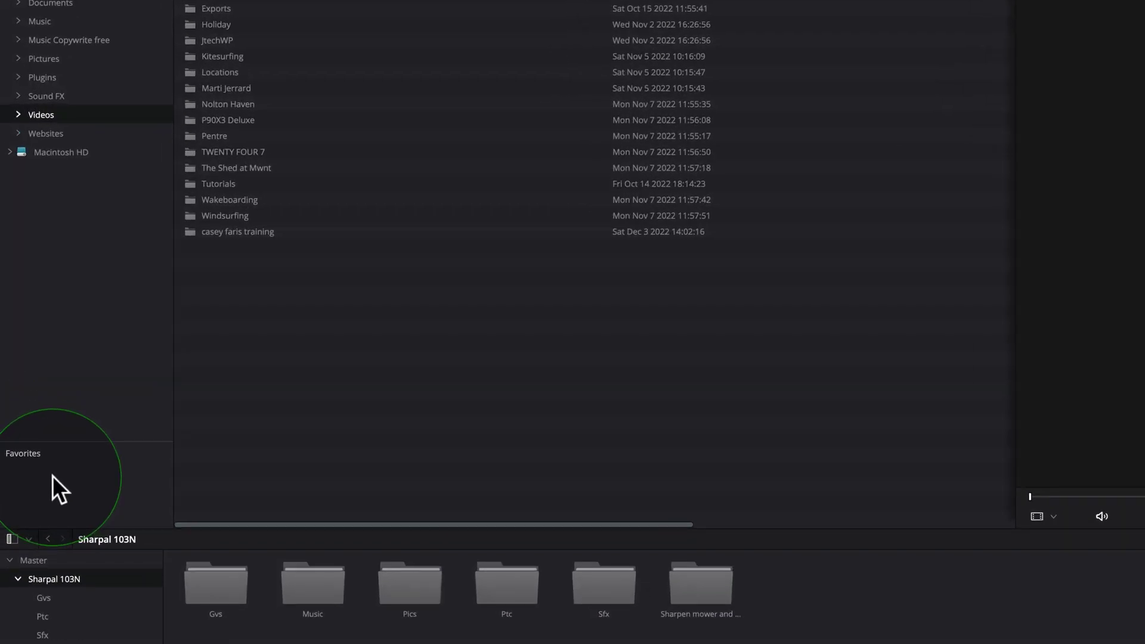
Drag Tutorials into the Media Storage Favorites and open it from the starred entry
left_click(190, 183)
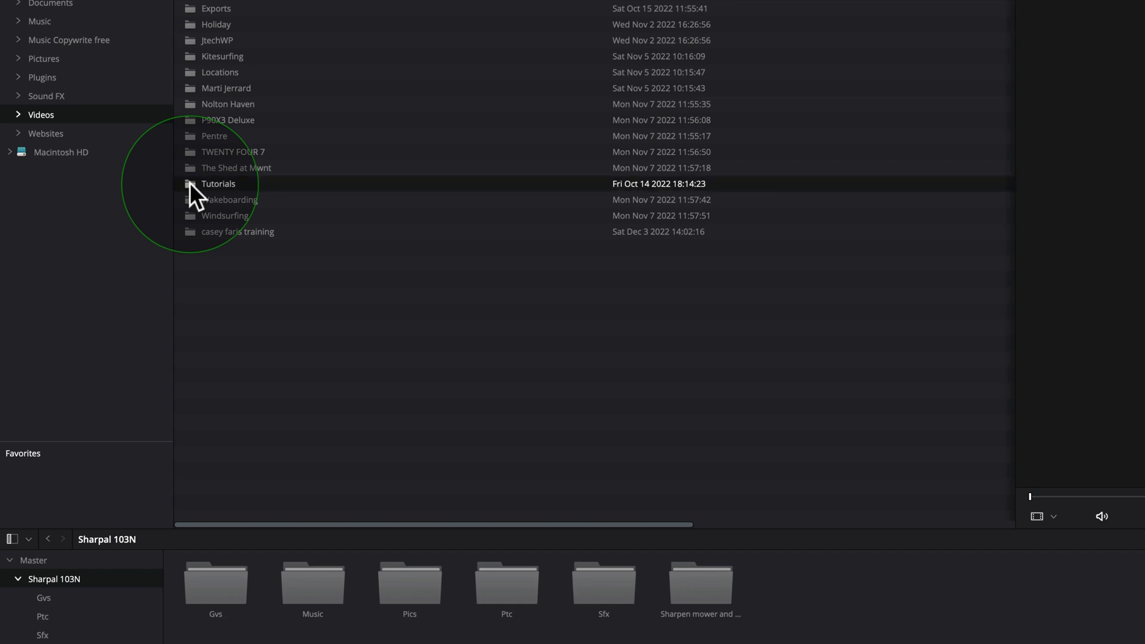
left_click_drag(190, 182, 62, 480)
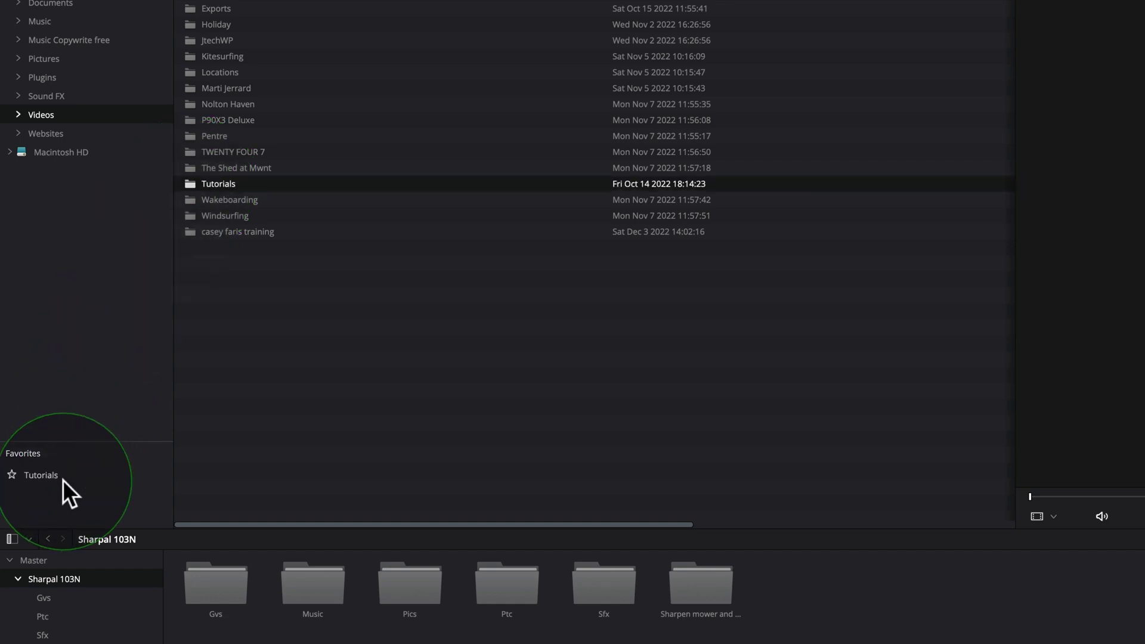
left_click(38, 476)
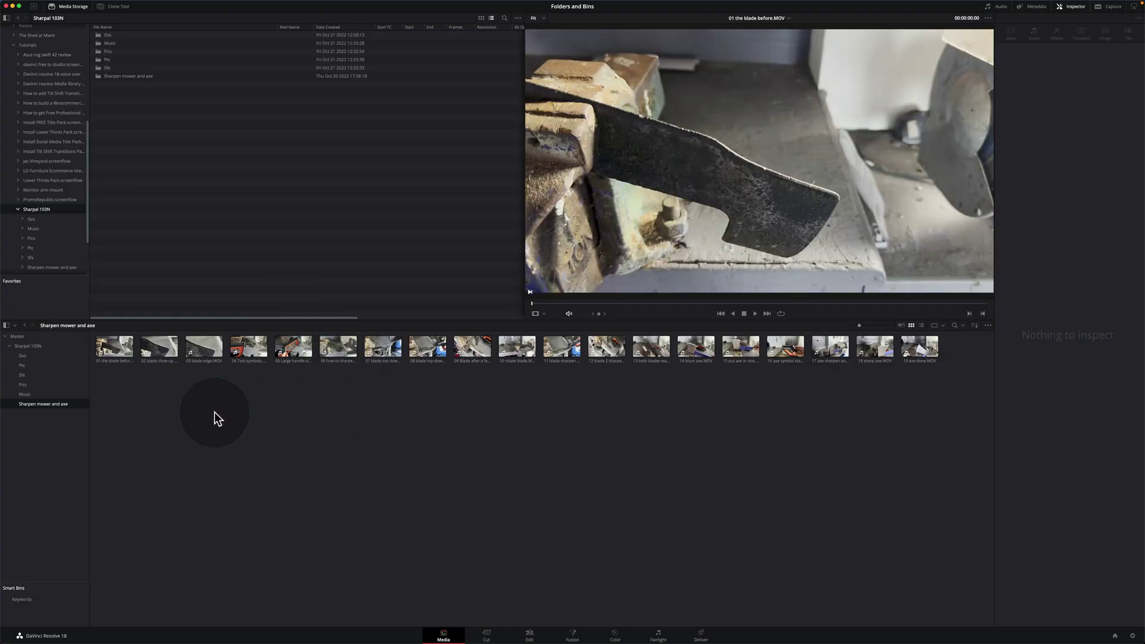
Select and play 01 the blade before, then list the clips with their metadata details
left_click(113, 352)
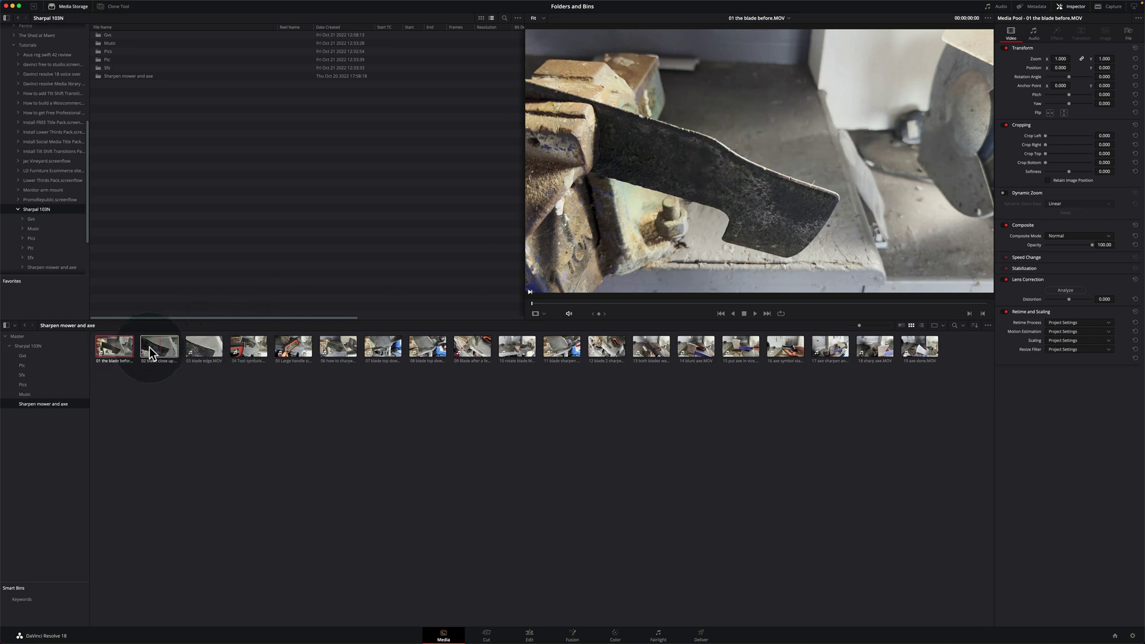
left_click(755, 314)
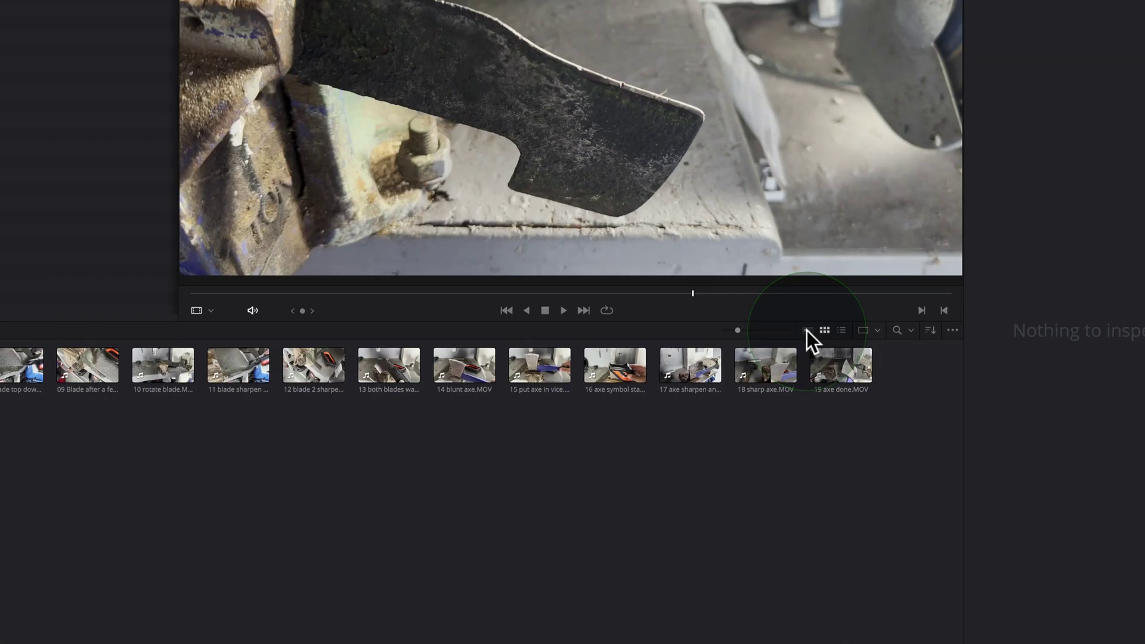
left_click(434, 349)
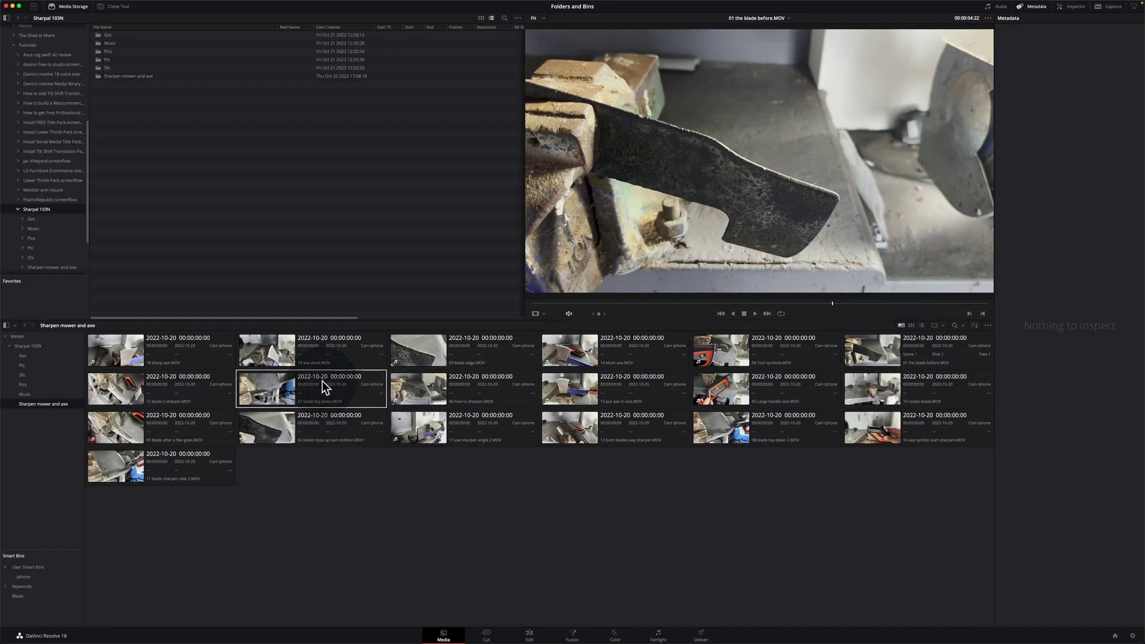
left_click(911, 327)
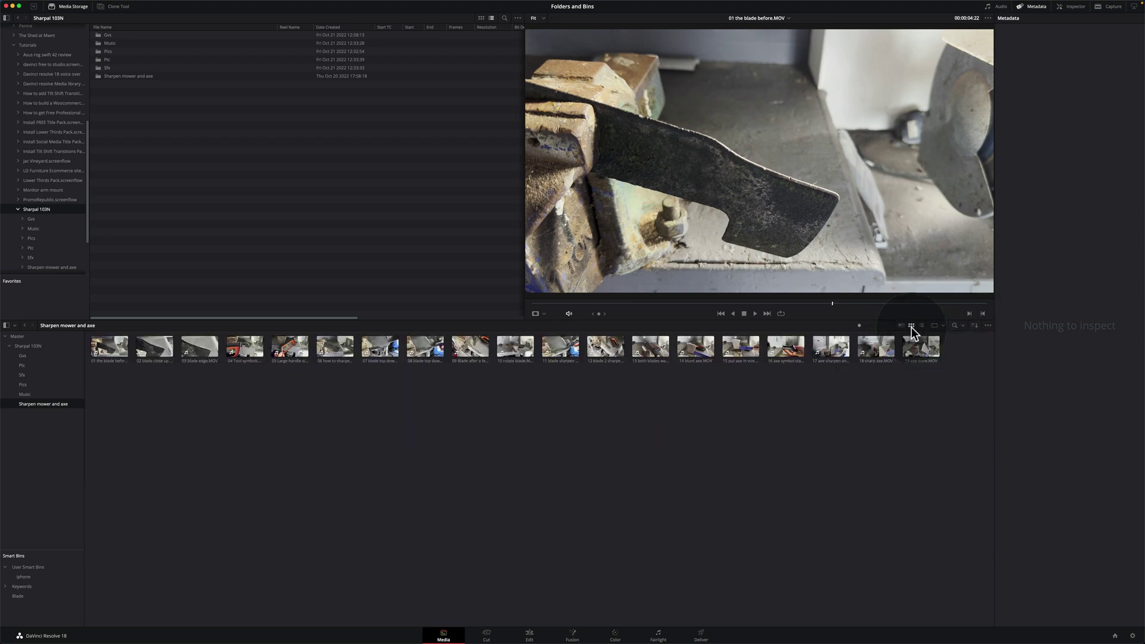
left_click(922, 326)
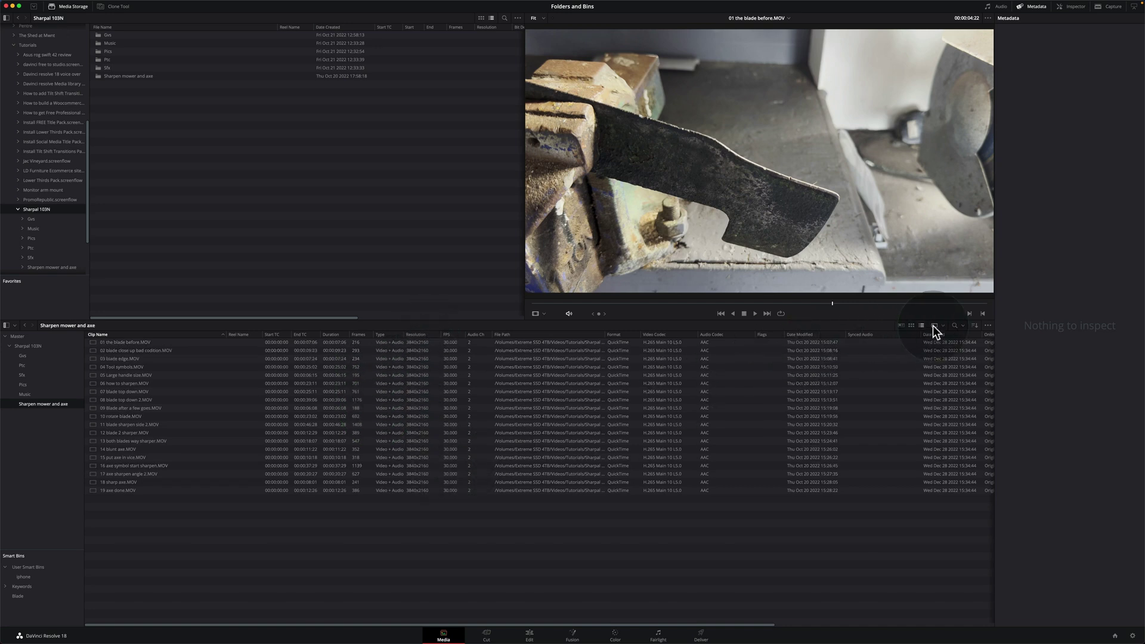
left_click(911, 325)
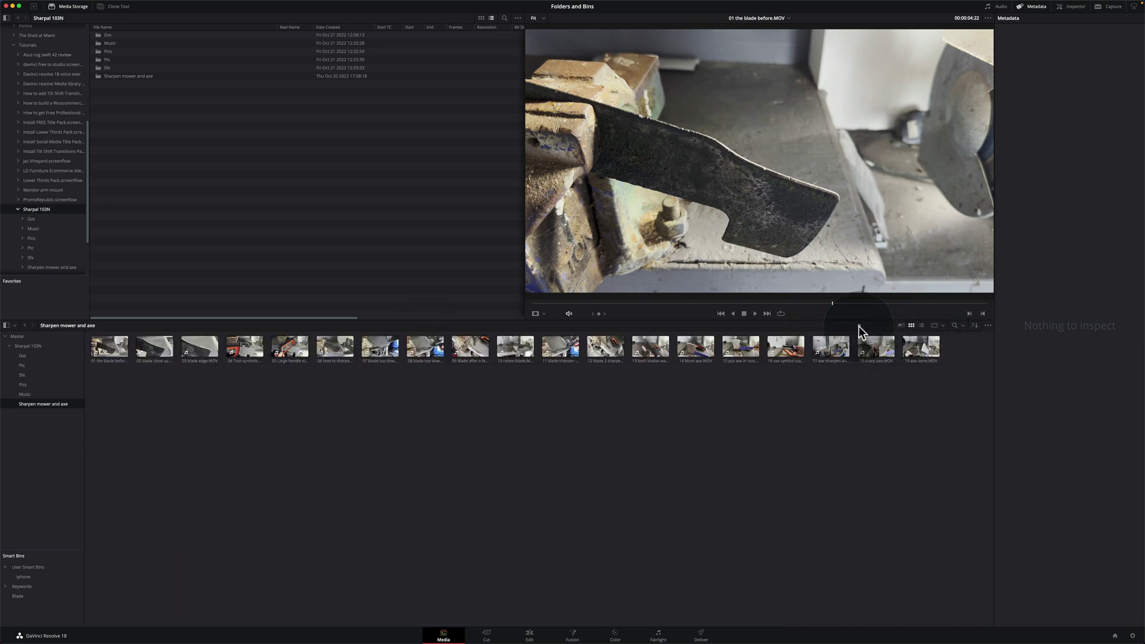
mouse_move(859, 326)
left_mouse_down()
mouse_move(883, 327)
mouse_move(861, 328)
left_mouse_up()
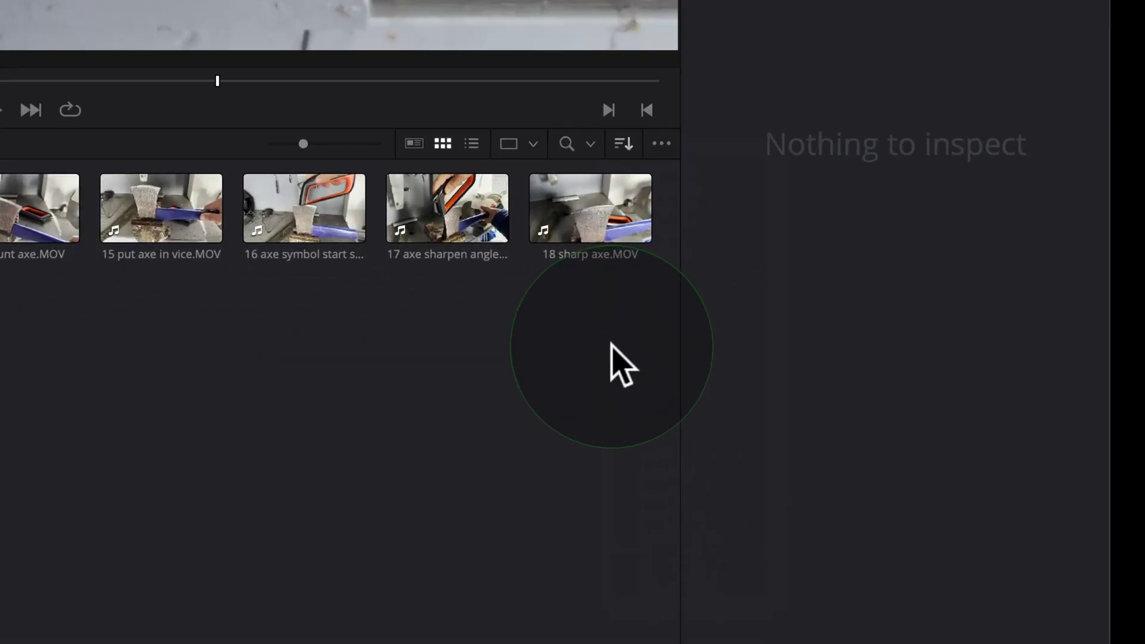
left_click(624, 144)
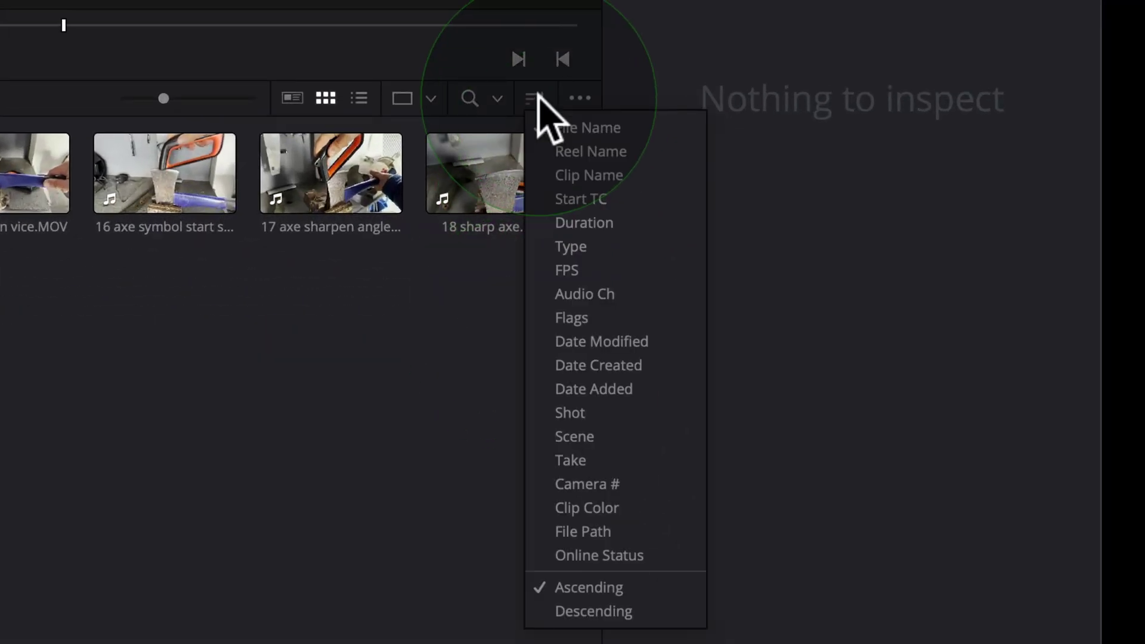
Open the clip's Metadata panel, entering description 'blunt blade' and keywords blade, blunt
left_click(539, 98)
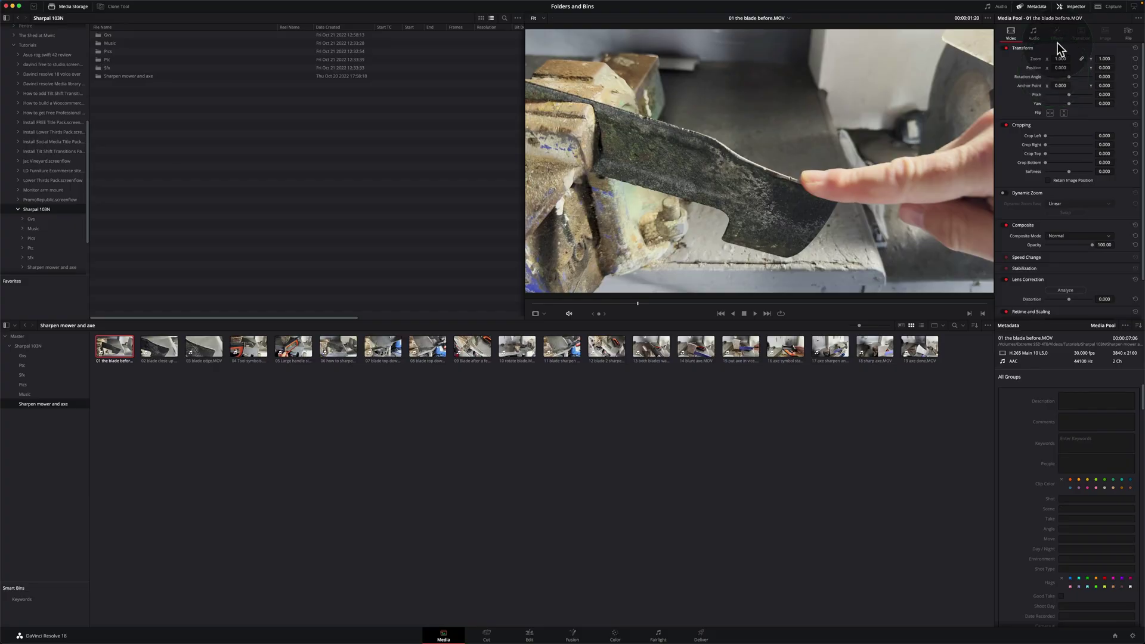
left_click(1077, 7)
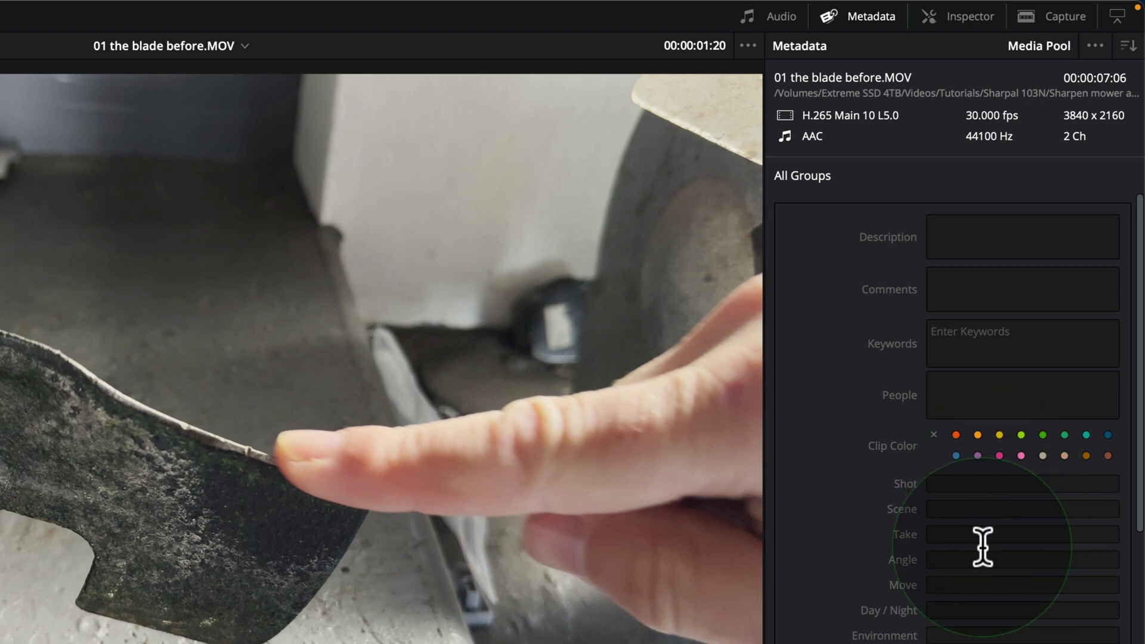
left_click(965, 243)
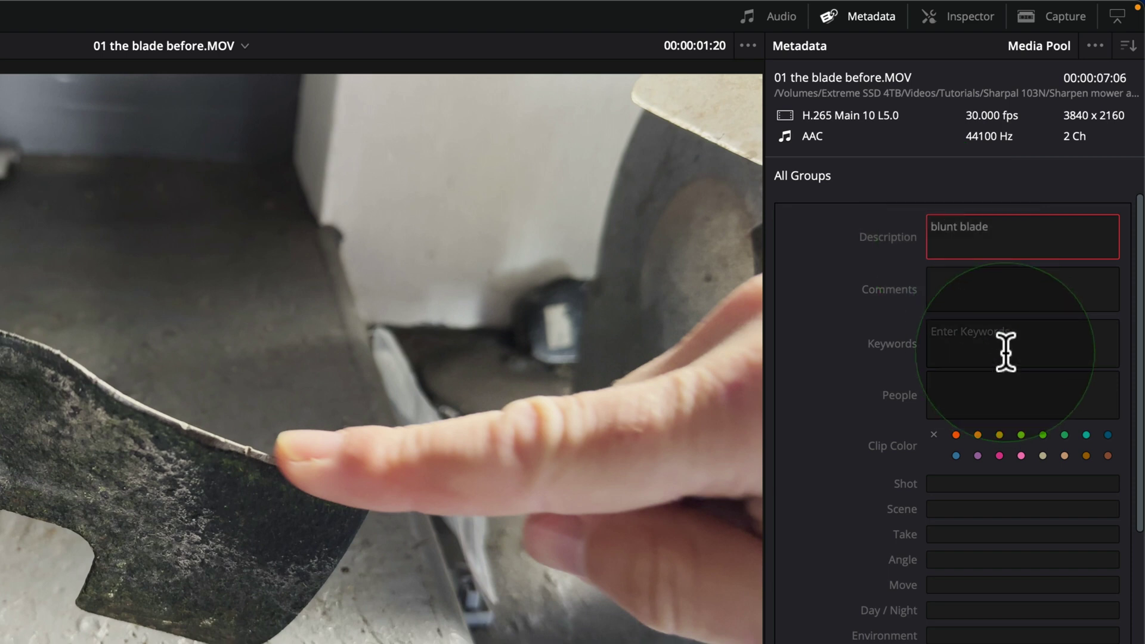
left_click(949, 335)
type("blade ")
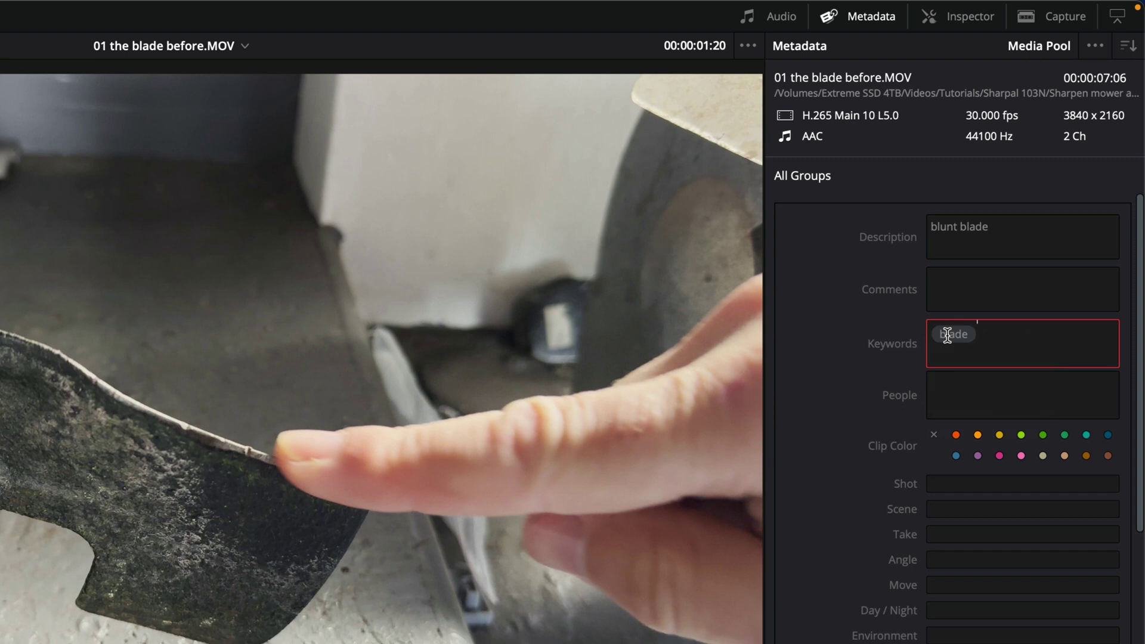
type("blunt")
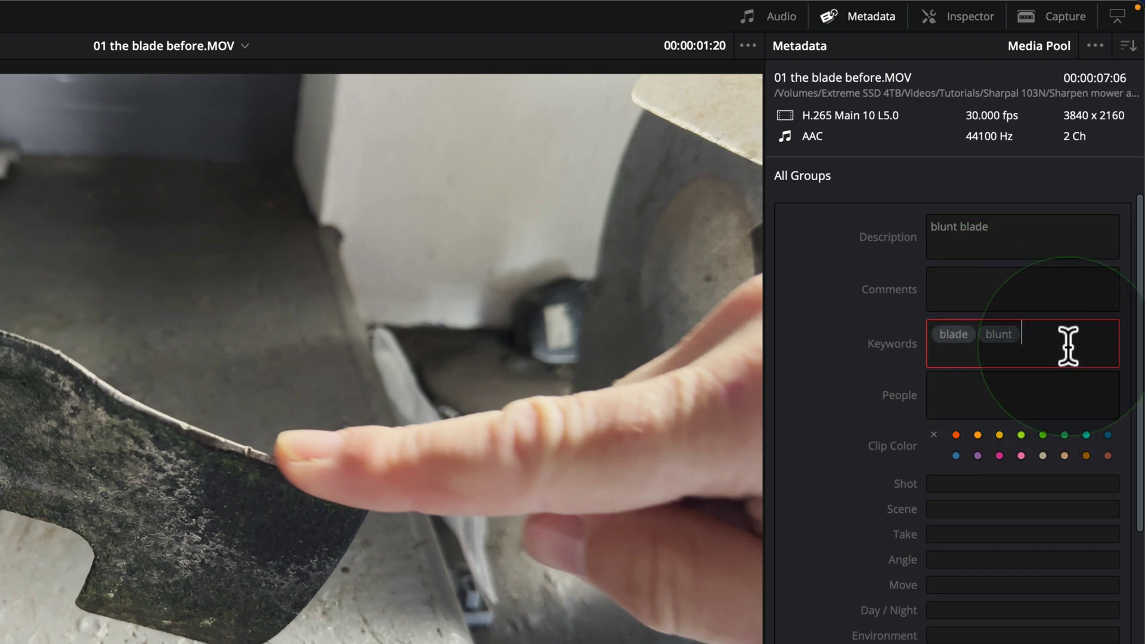
Set shot, scene and take to 1, angle to a, and fill in the Camera # field
left_click(970, 483)
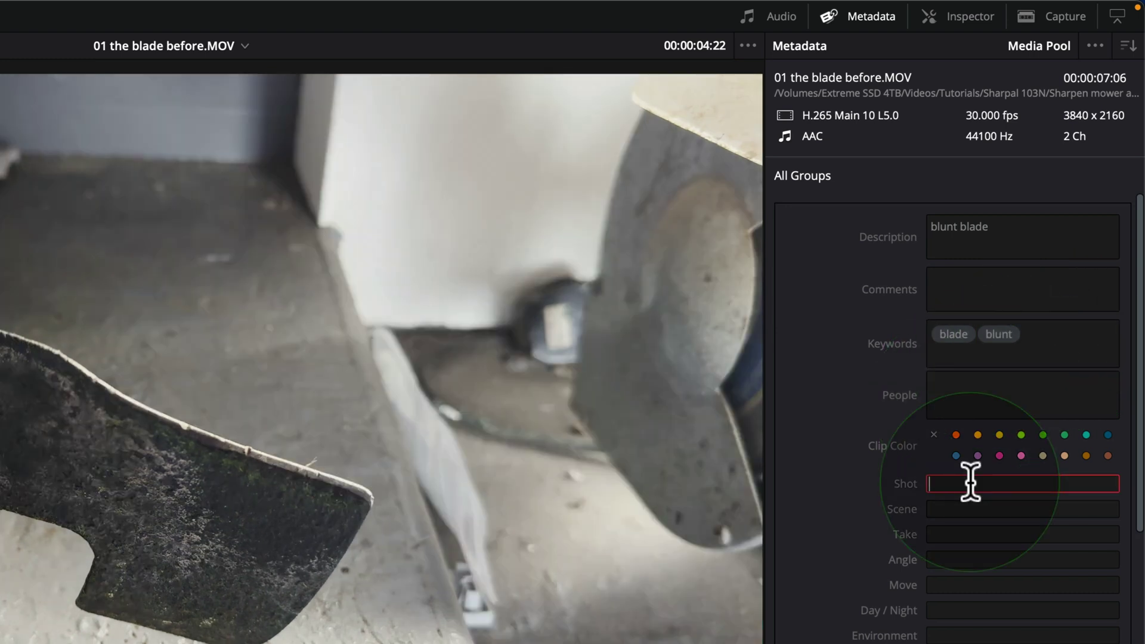
type("1")
left_click(962, 510)
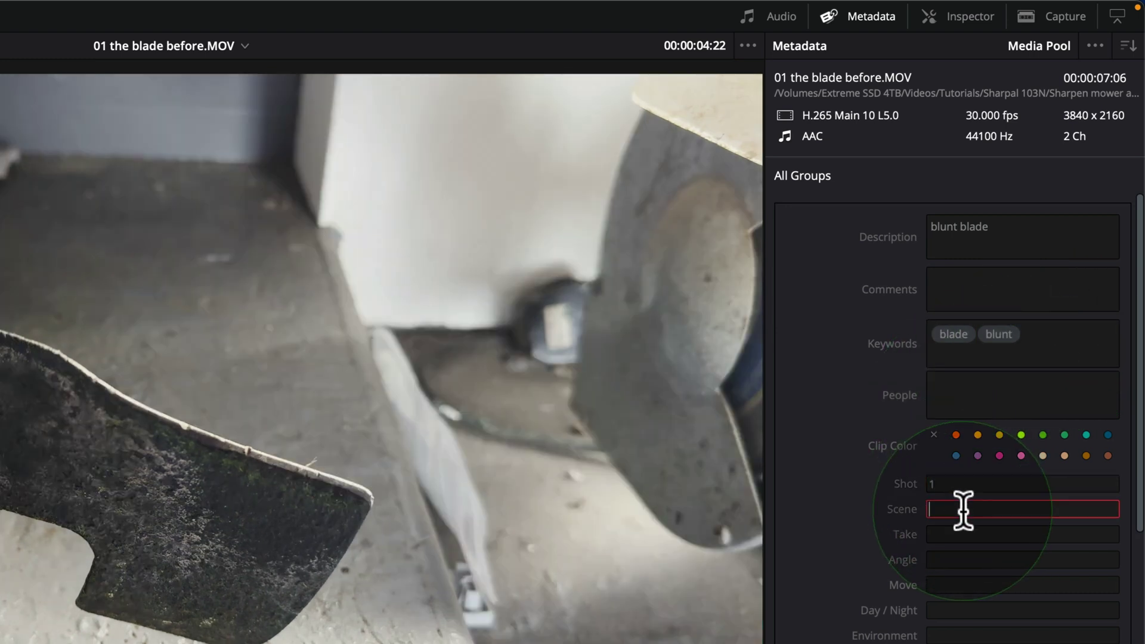
type("1")
left_click(970, 535)
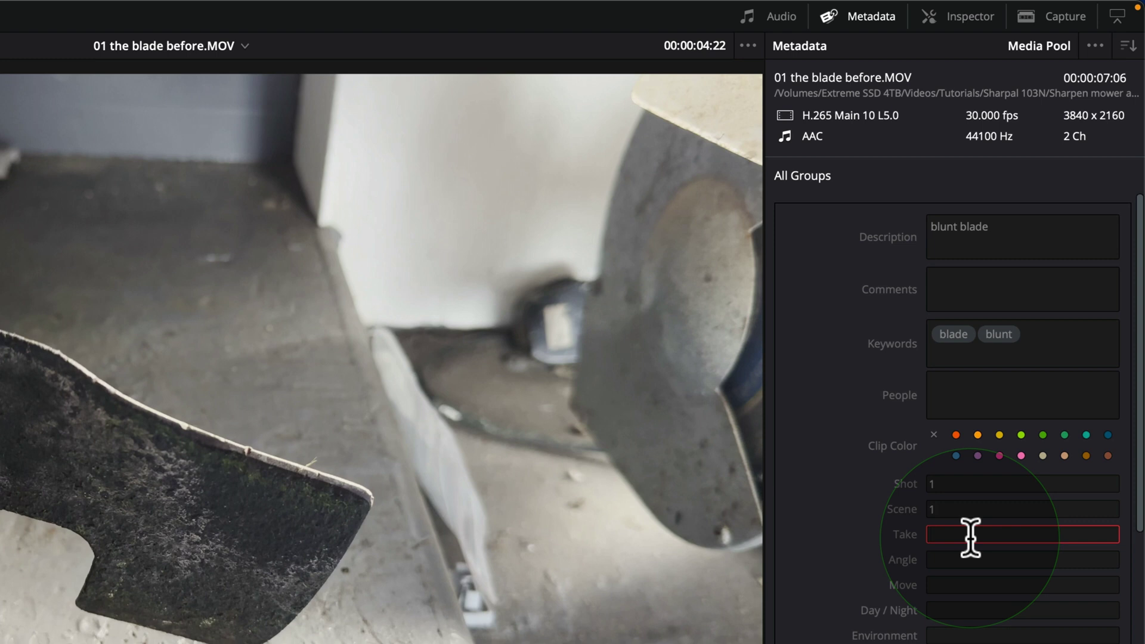
left_click(967, 559)
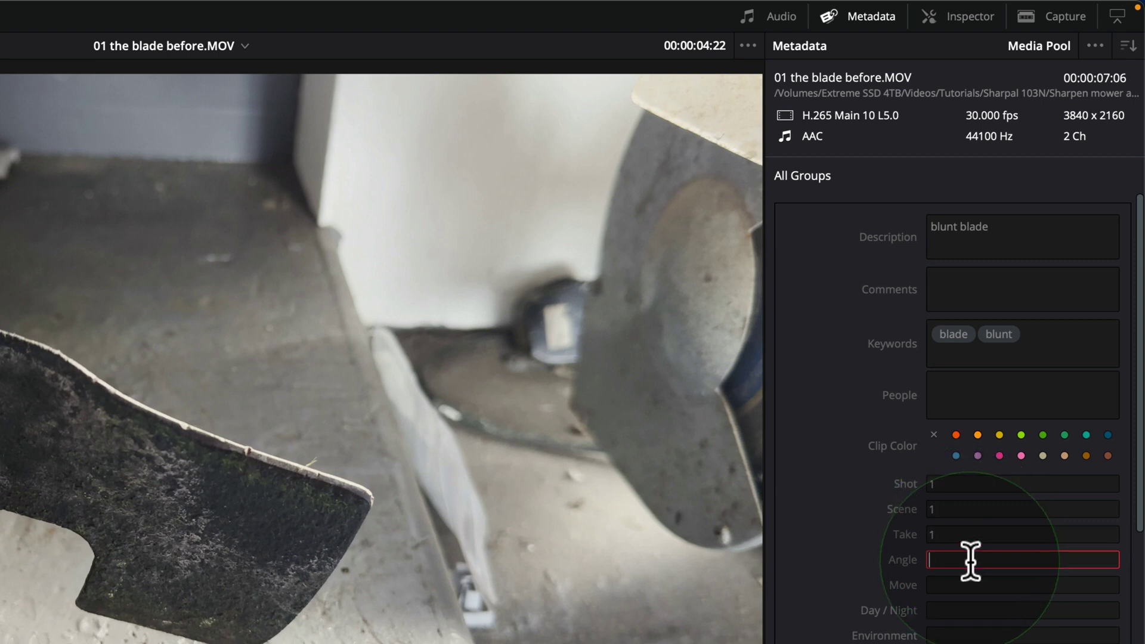
type("a")
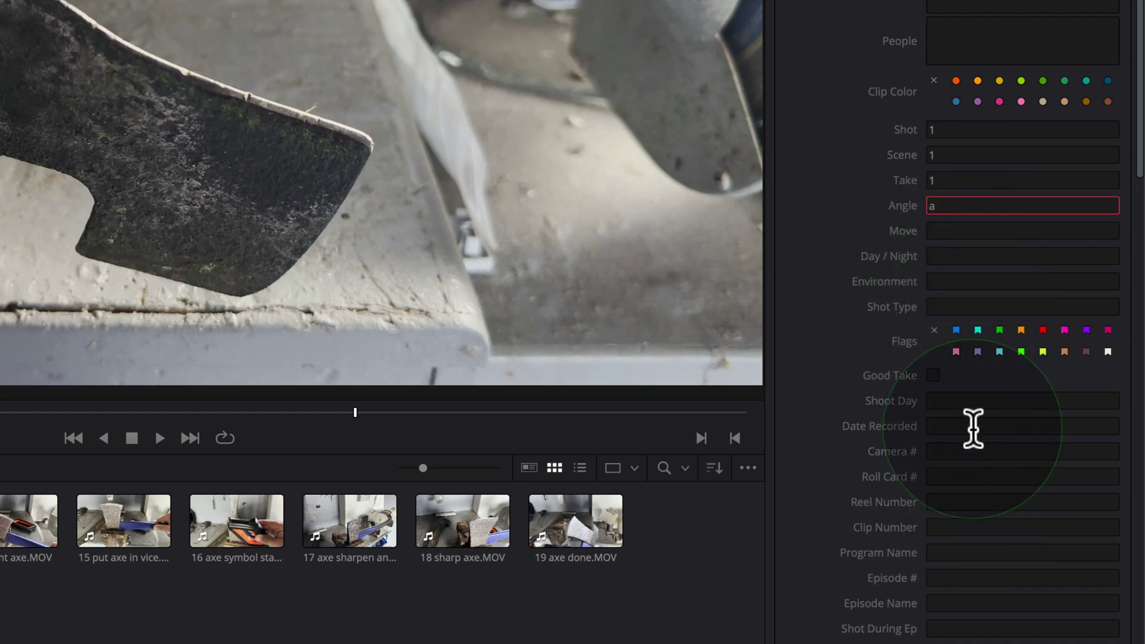
left_click(957, 451)
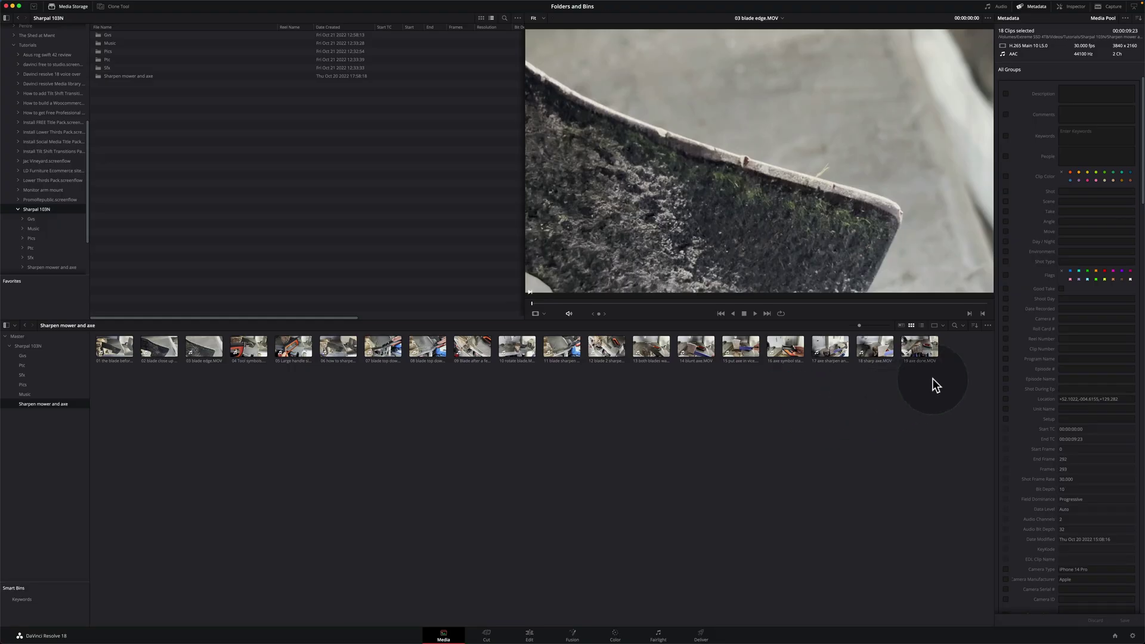
Select clips 02 through 19 and apply shared camera metadata 'iphone' to them
left_click_drag(952, 371, 147, 353)
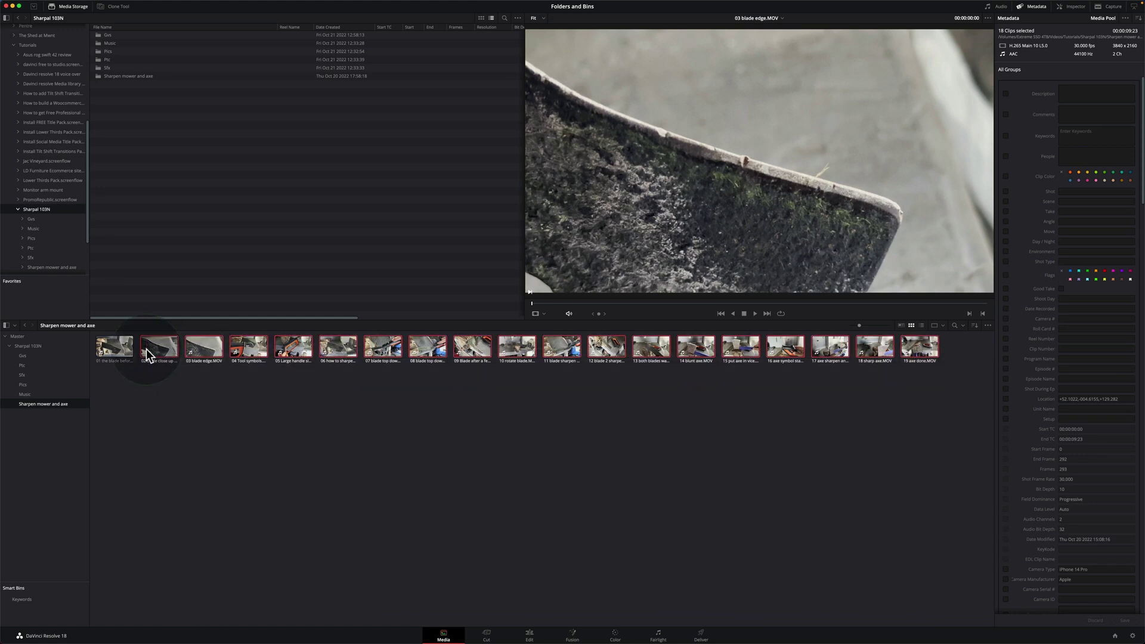
left_click(1091, 330)
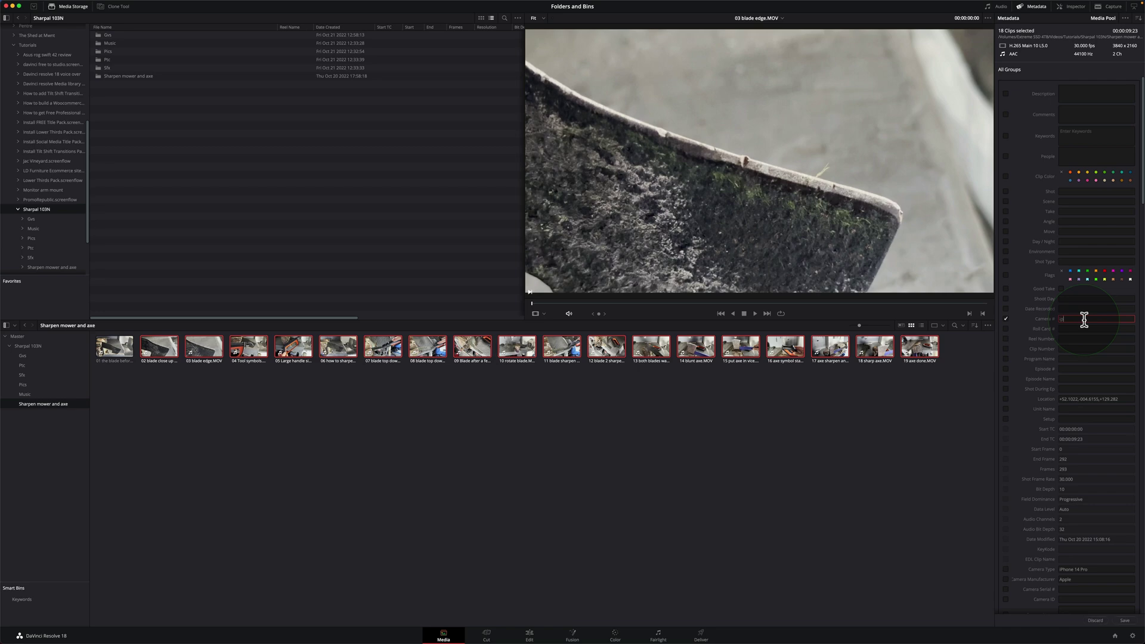
left_click(920, 431)
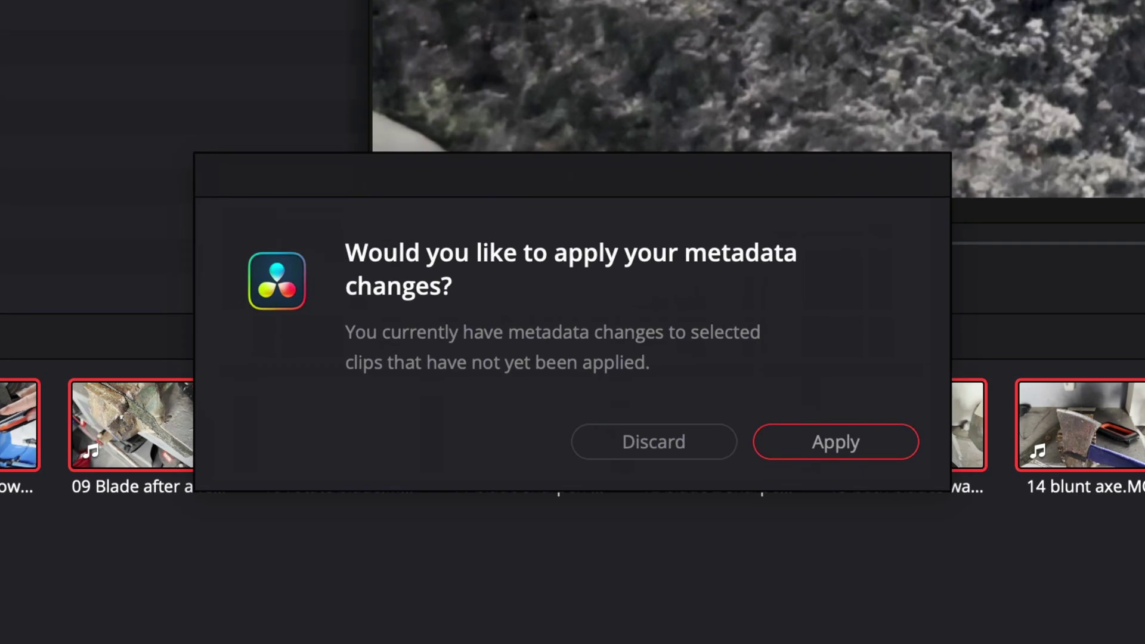
left_click(790, 450)
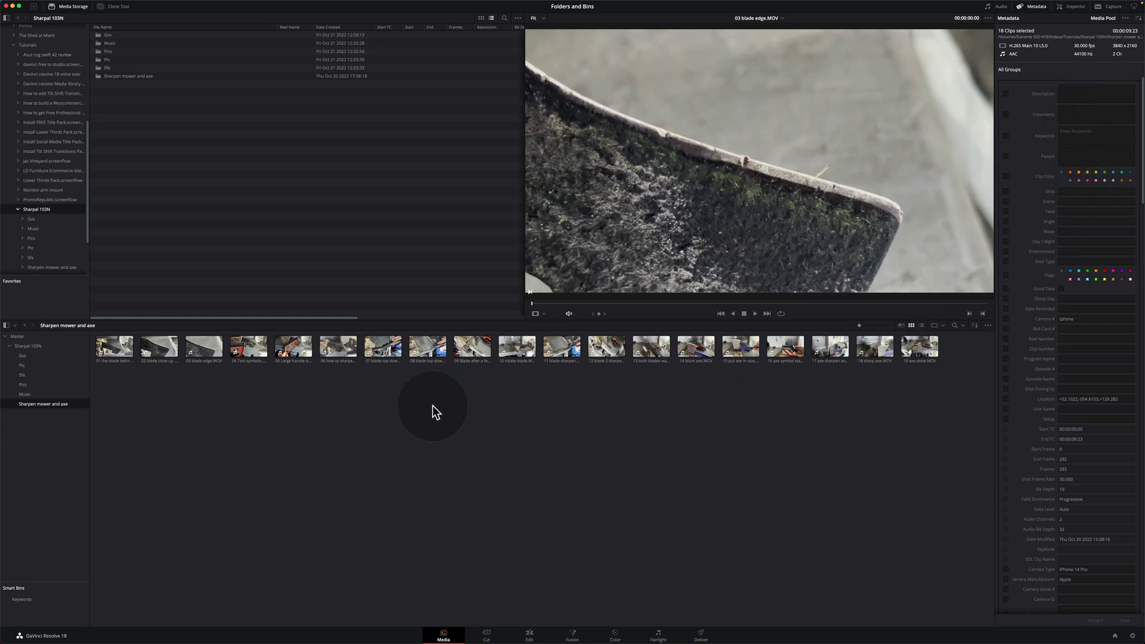
Enter the keyword 'blade close u' in the Keywords field for clip 03
left_click(159, 349)
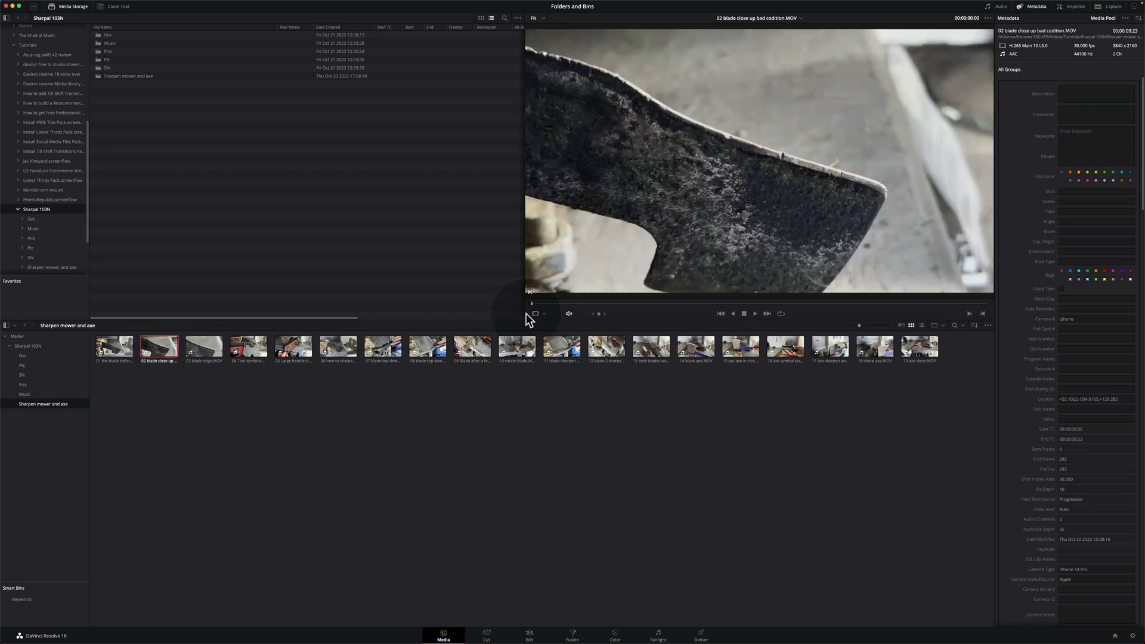
left_click(1101, 139)
key("Right")
type("blade ")
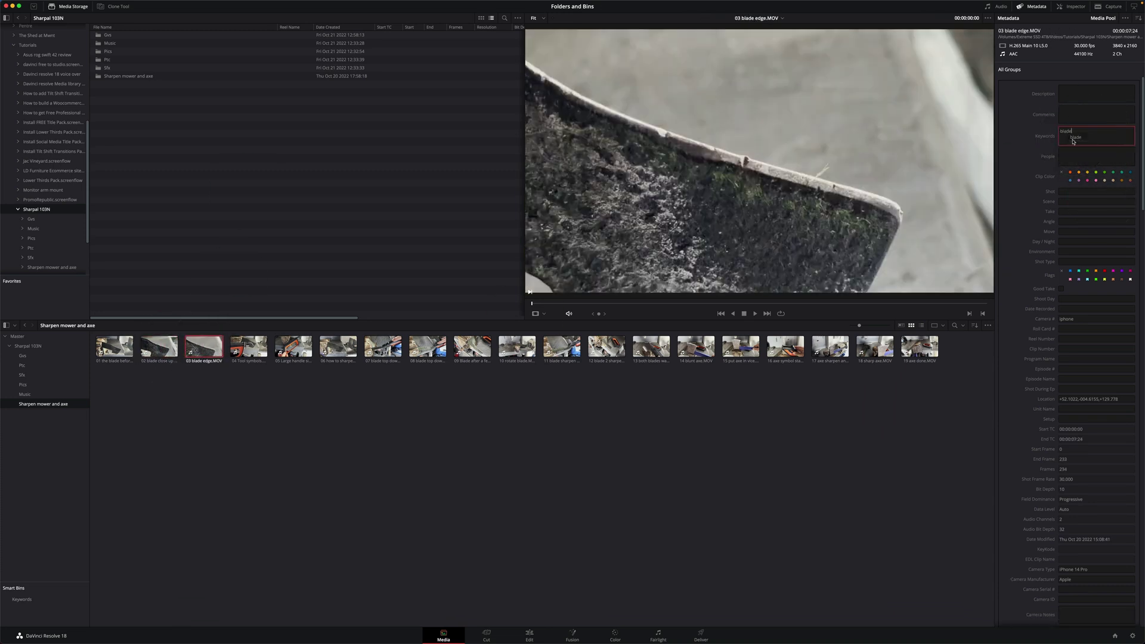
type("close u")
left_click(179, 460)
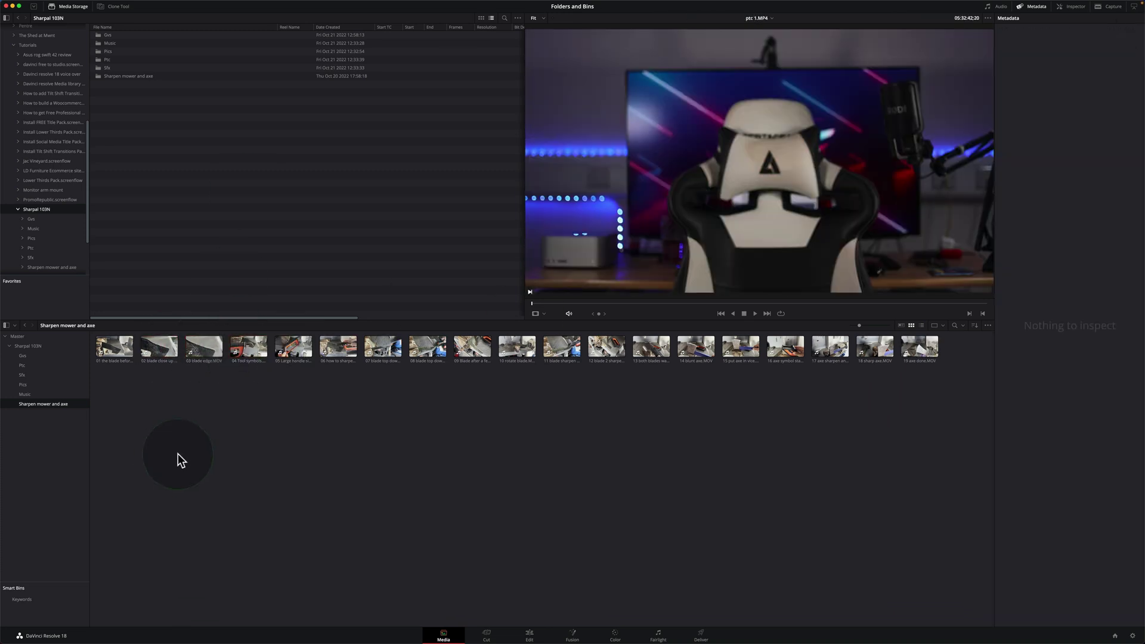
In the Ptc bin, select ptc 1.MP4 and begin editing its camera number metadata
left_click(26, 366)
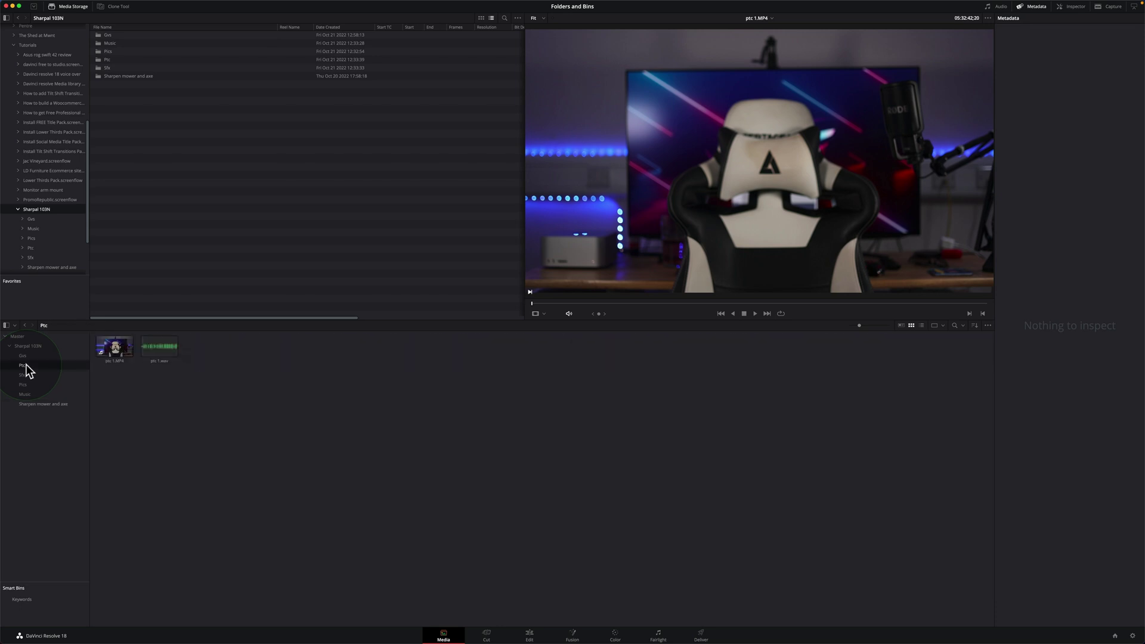
left_click(116, 347)
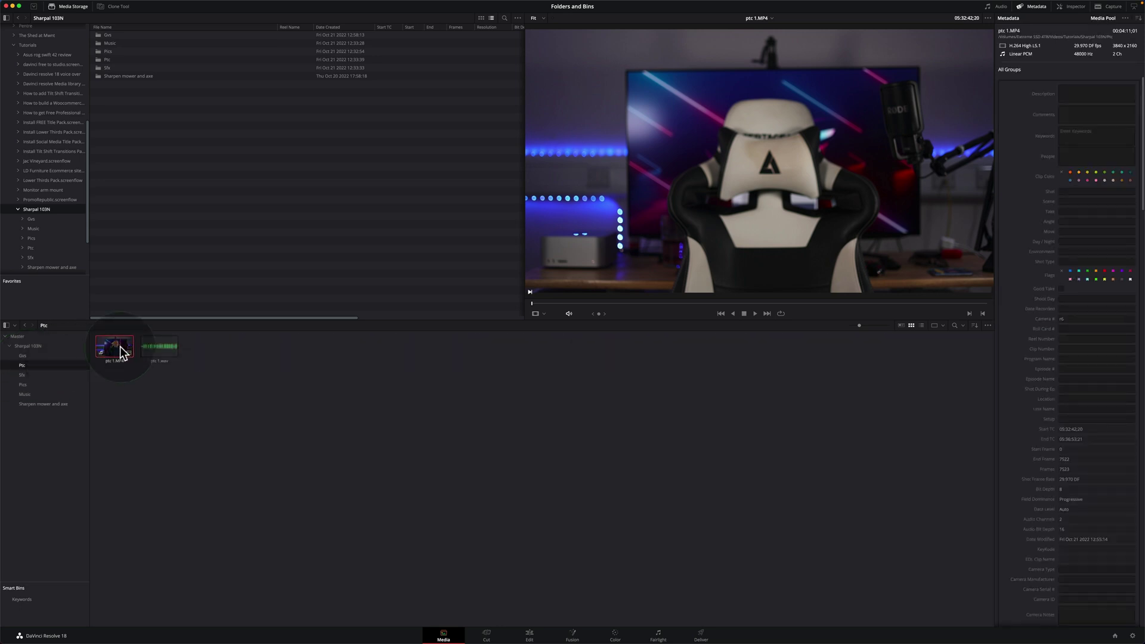
left_click(1064, 319)
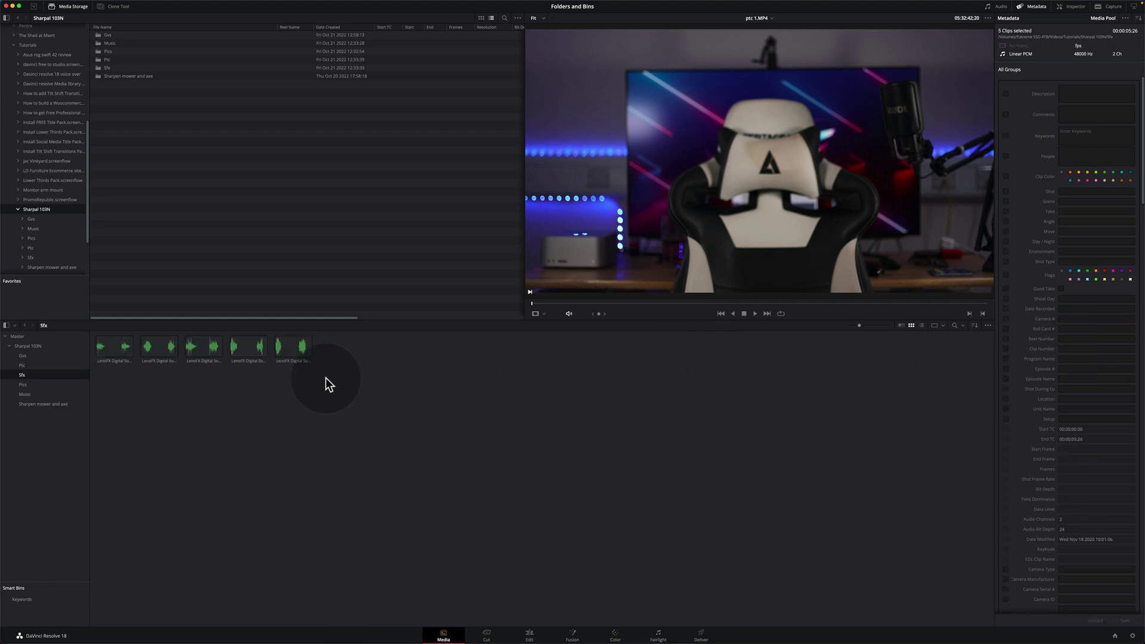
Tag all five LenoFX sound clips in the Sfx bin with the keyword SFX
left_click_drag(325, 384, 95, 343)
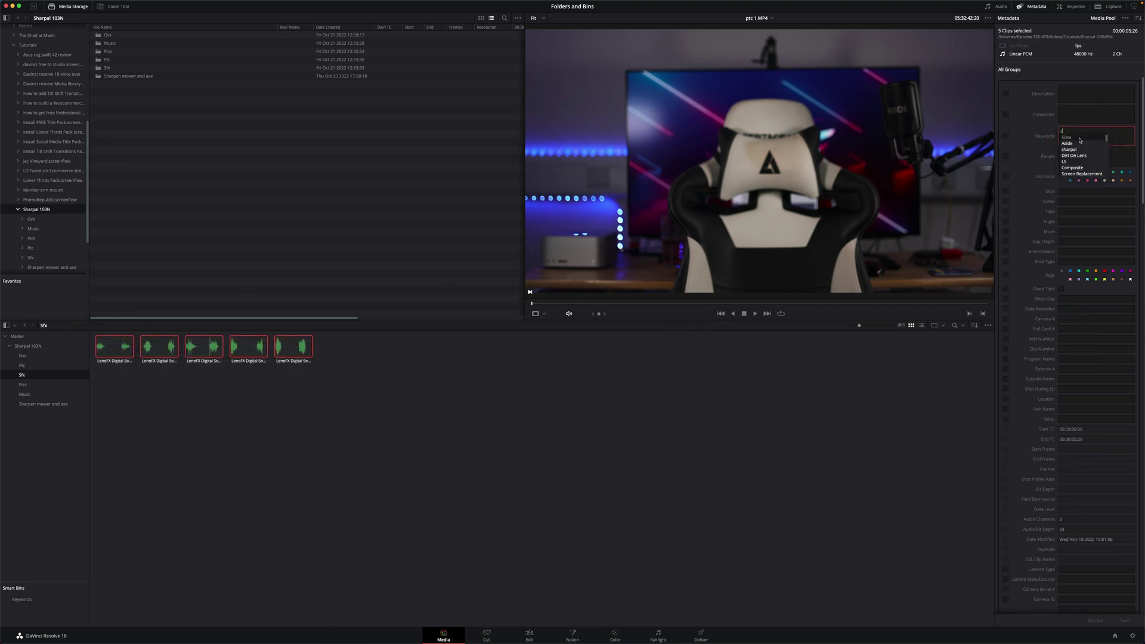
type("sf")
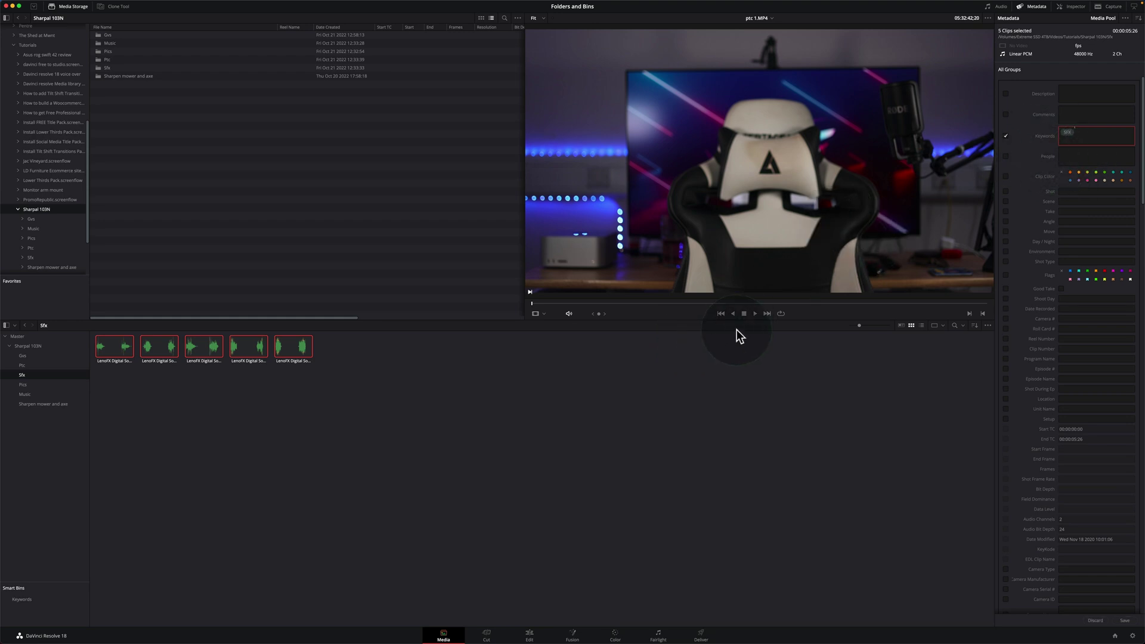
left_click(173, 406)
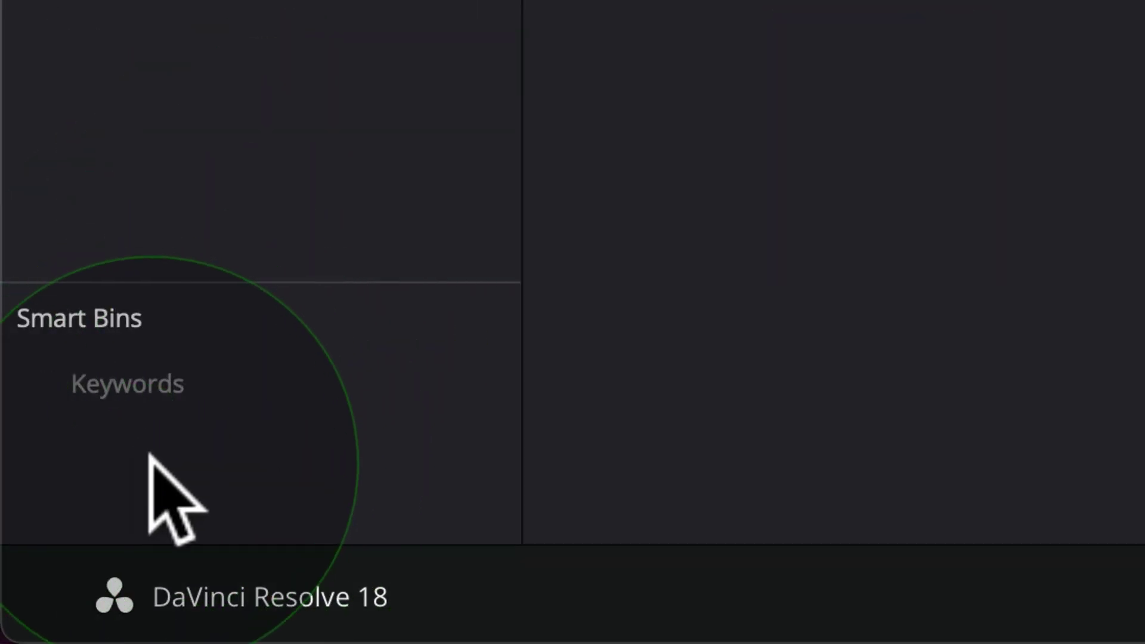
Add an 'iphone' smart bin using a Metadata - Camera, Camera Type rule, then return to Master
right_click(182, 453)
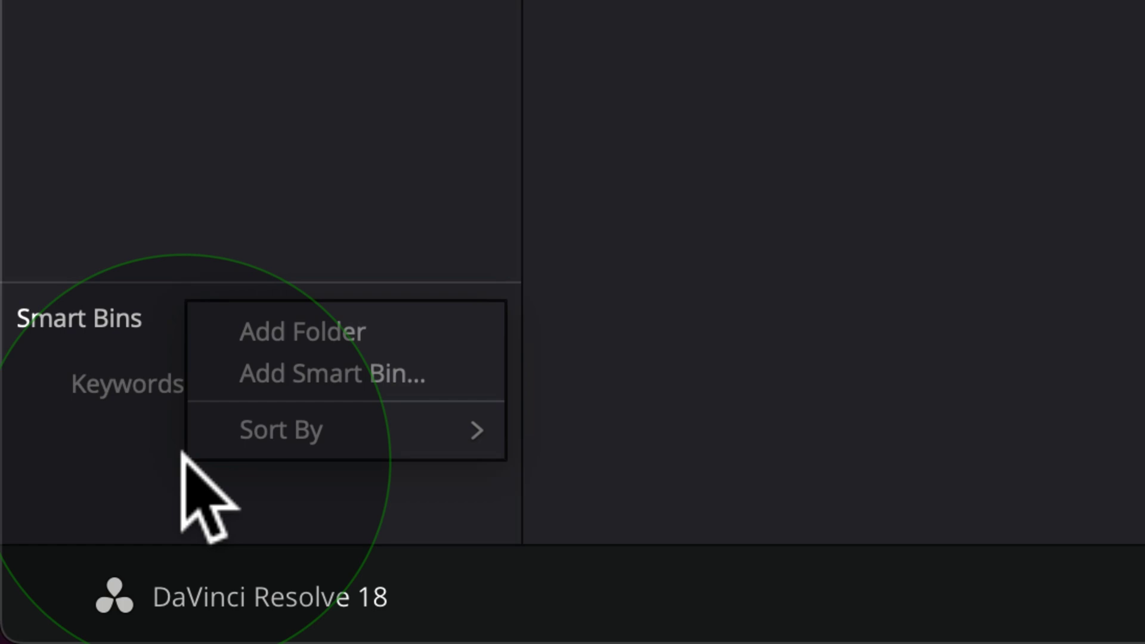
left_click(481, 366)
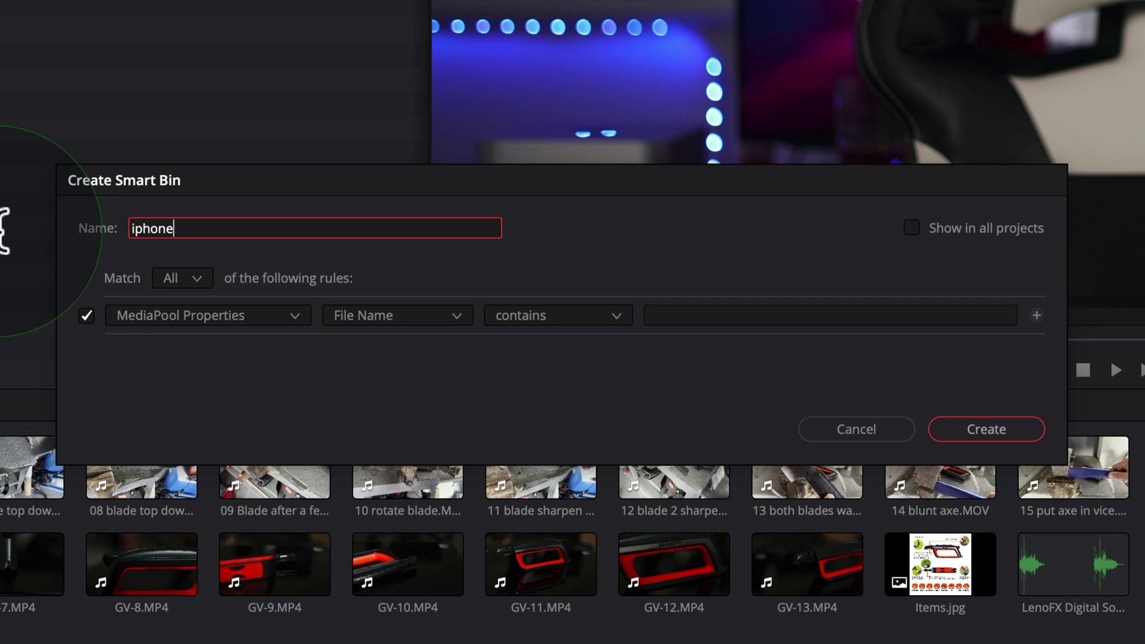
left_click(216, 310)
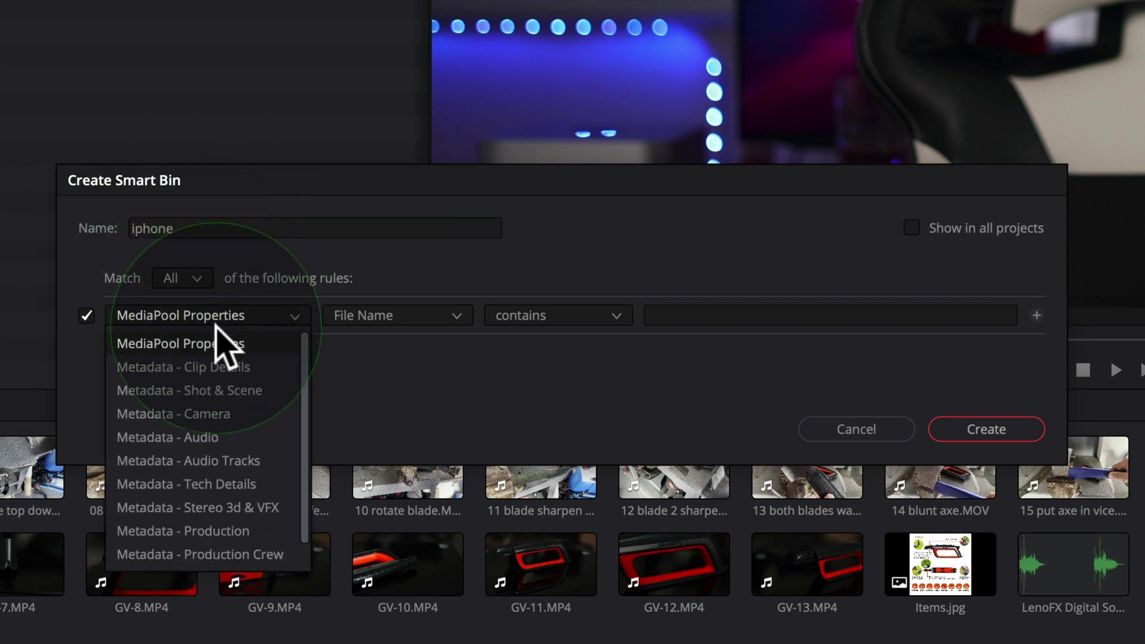
left_click(208, 413)
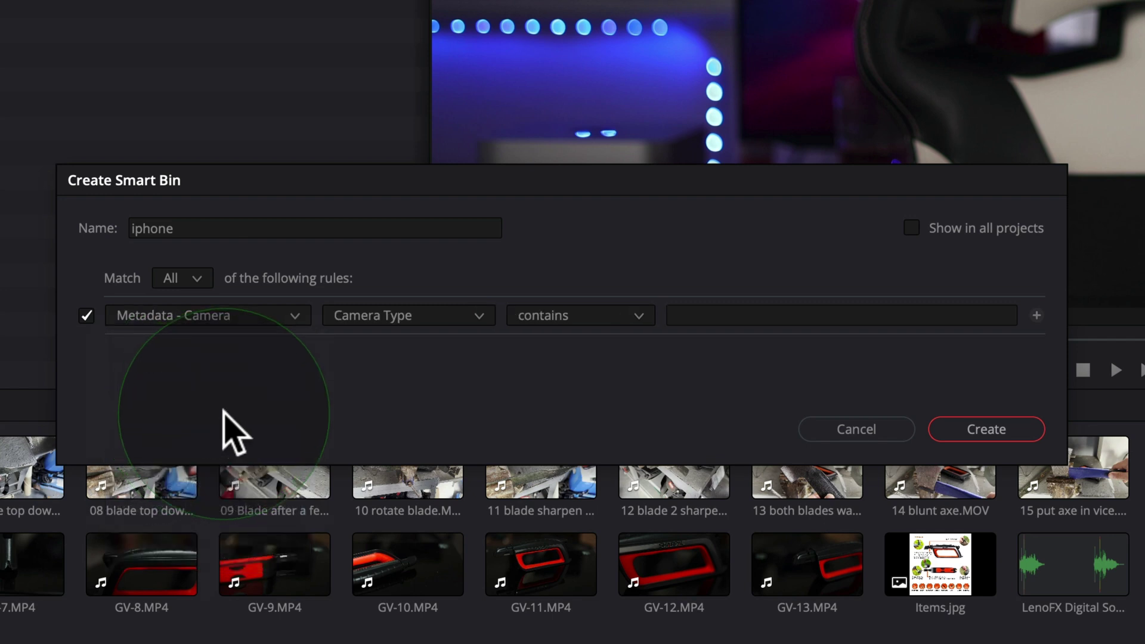
left_click(686, 313)
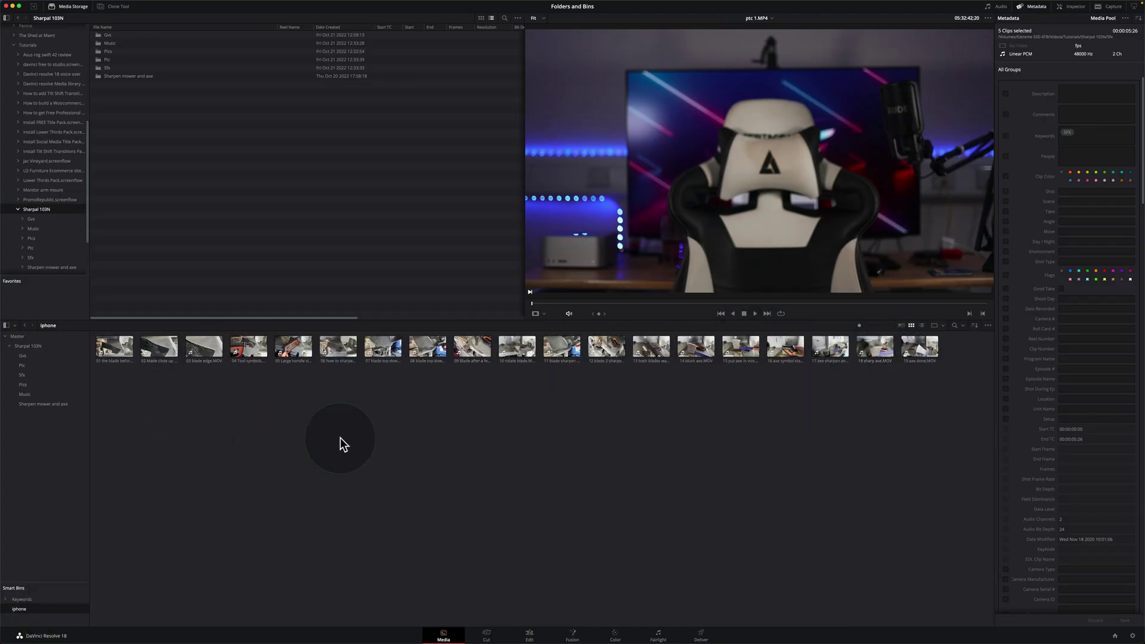
left_click(64, 531)
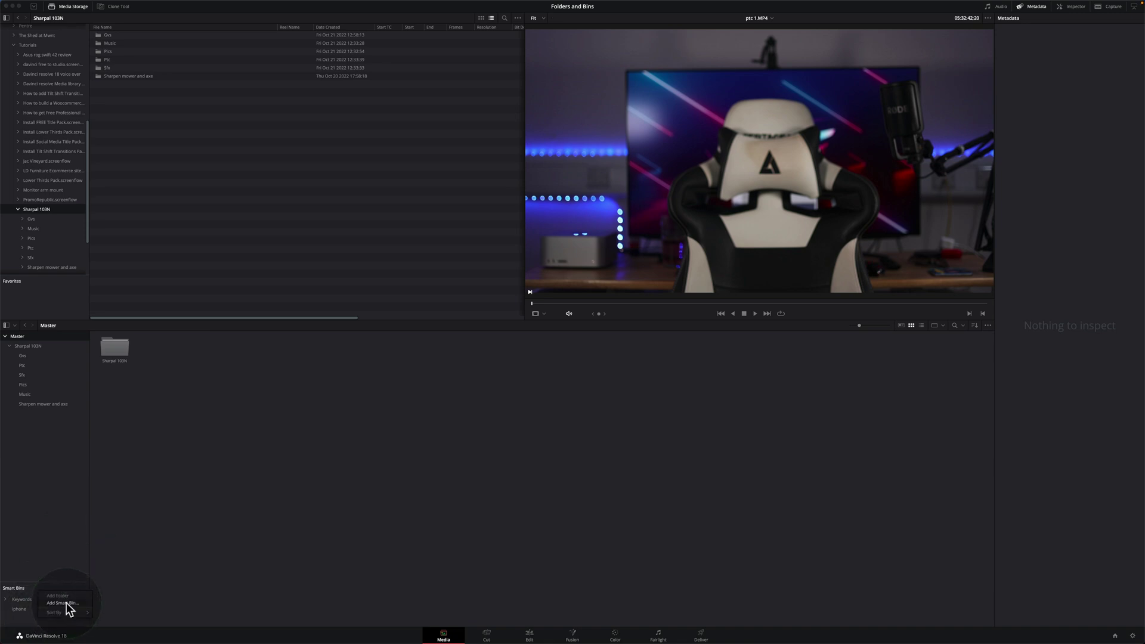
Create a 'Blade' smart bin with the rule Keywords contains Blade
left_click(62, 603)
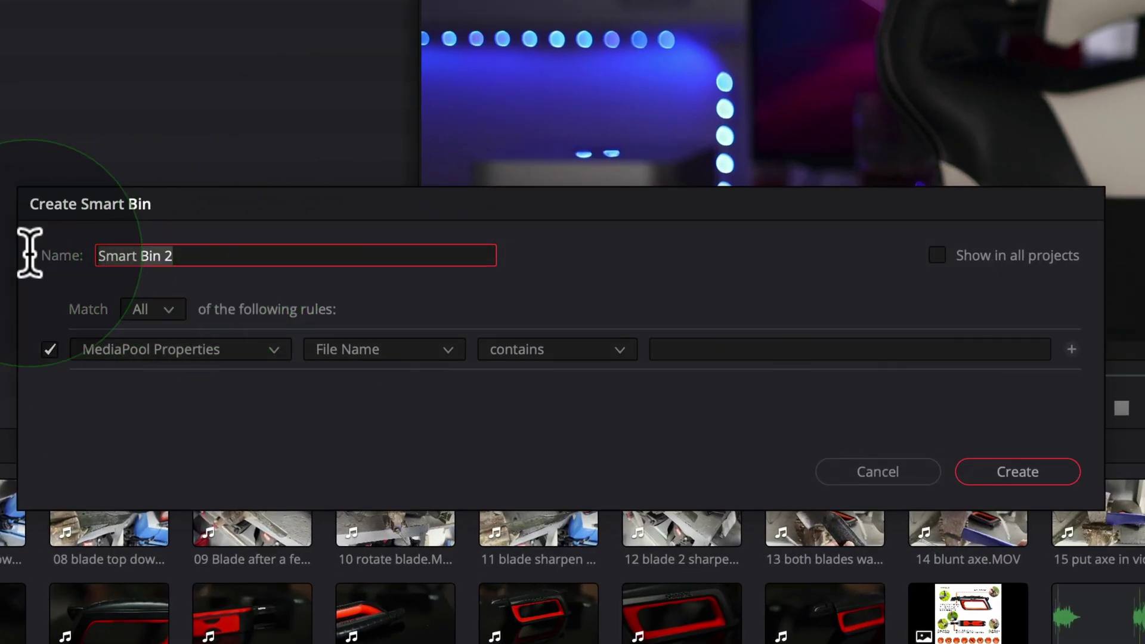
type("Blade")
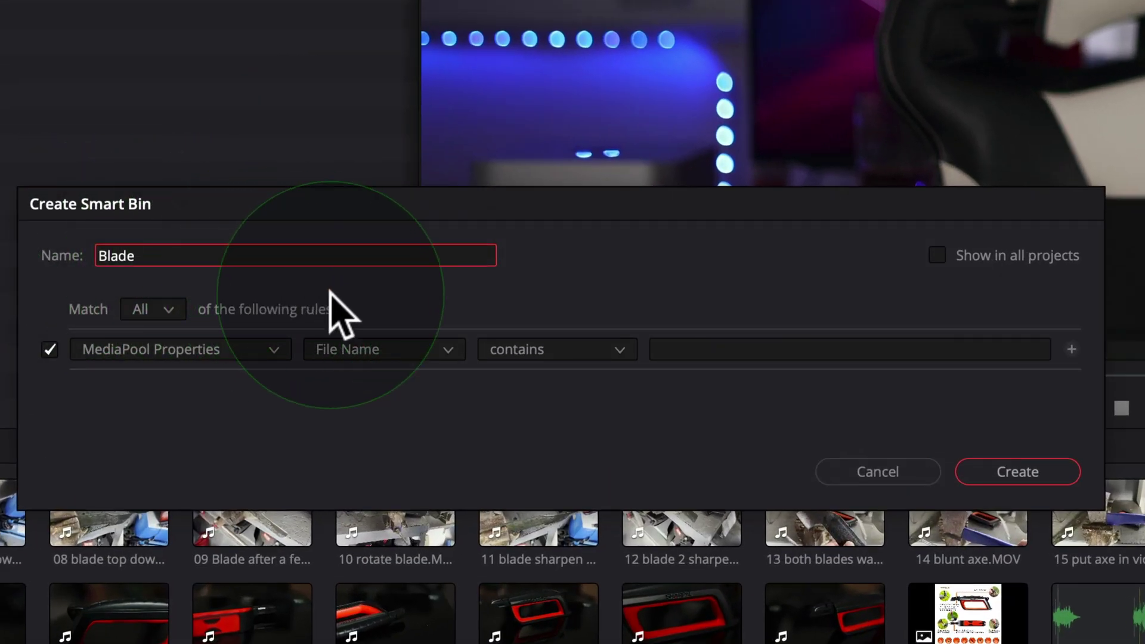
left_click(355, 316)
left_click(377, 350)
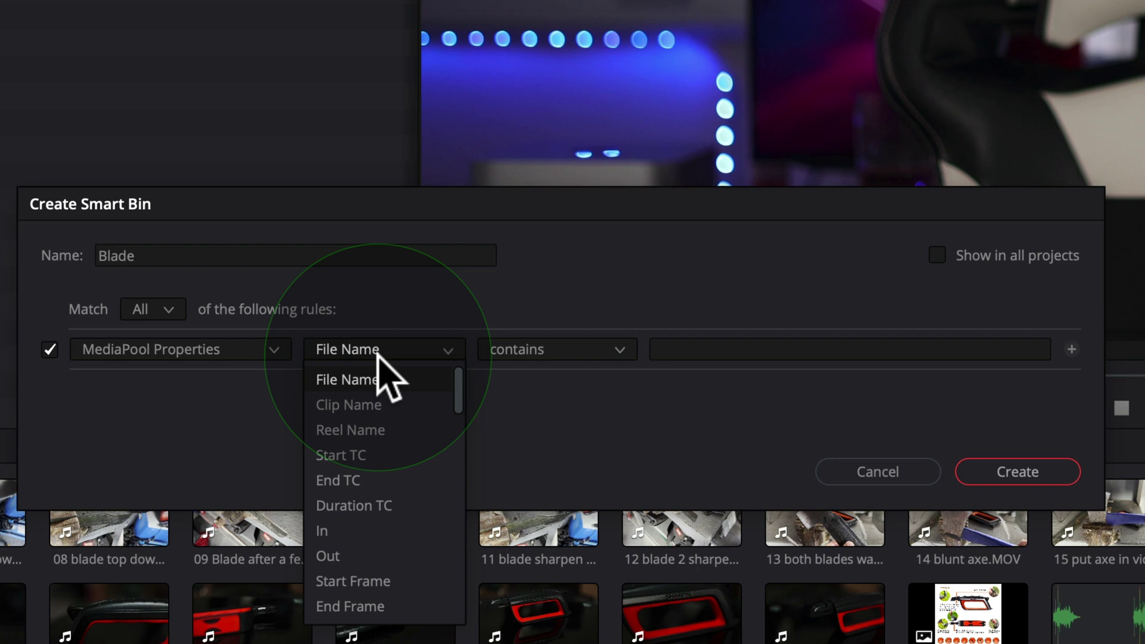
key("k")
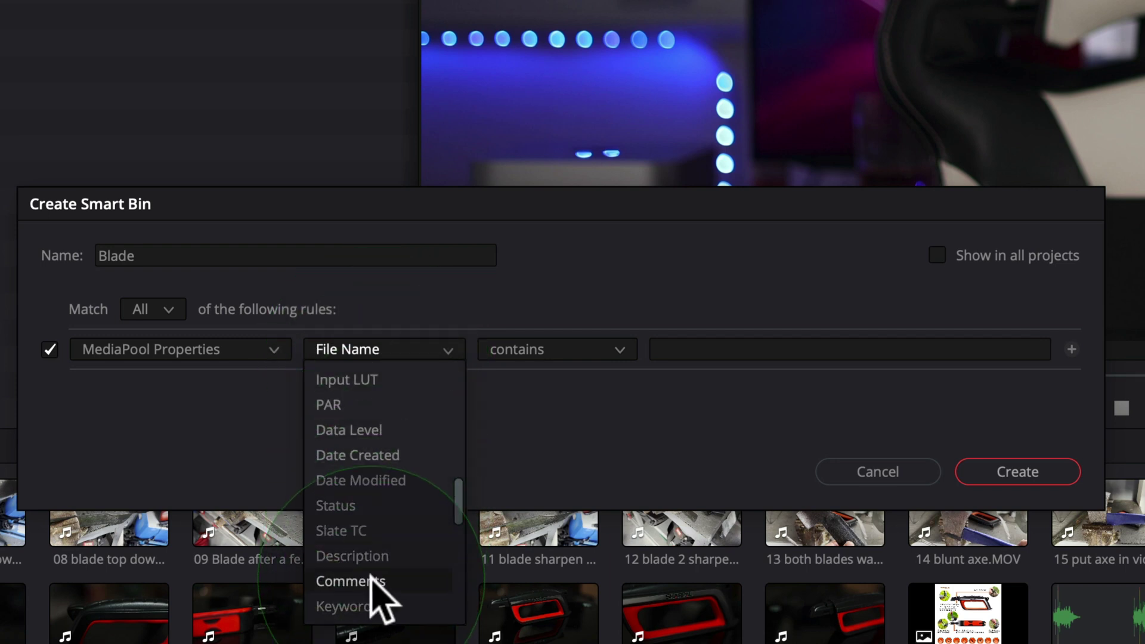
left_click(377, 602)
left_click(738, 358)
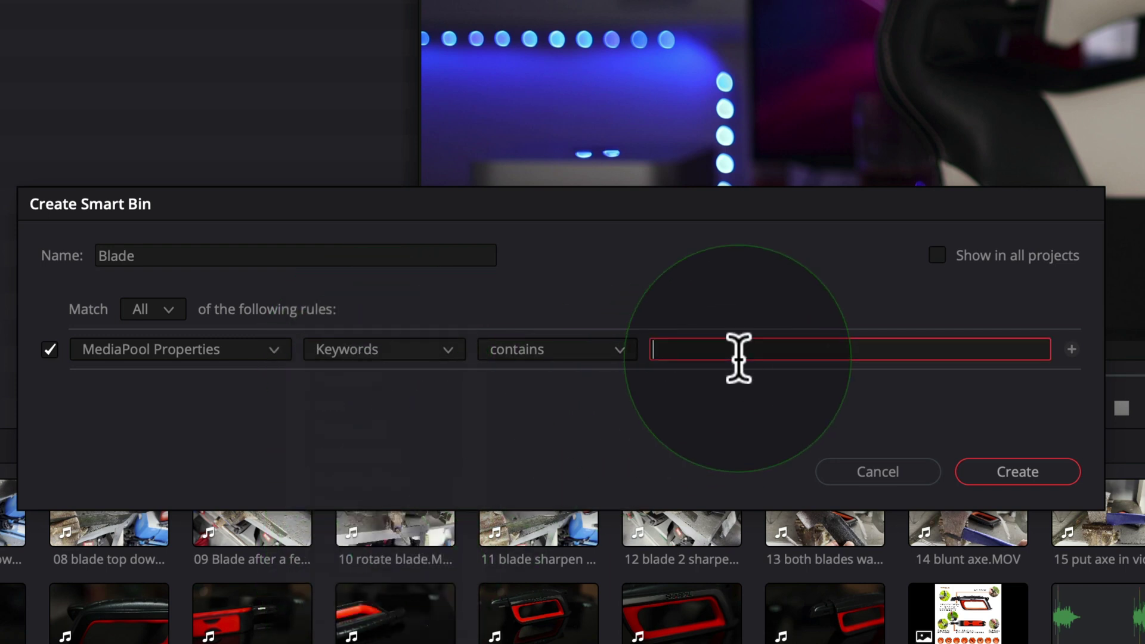
type("Blade")
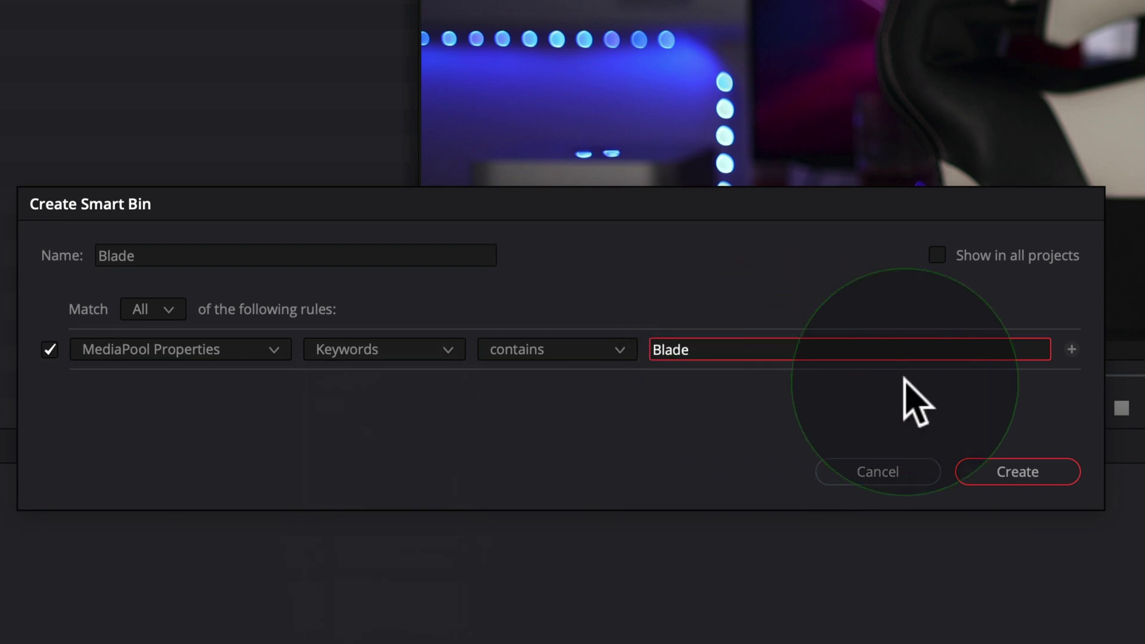
left_click(1019, 471)
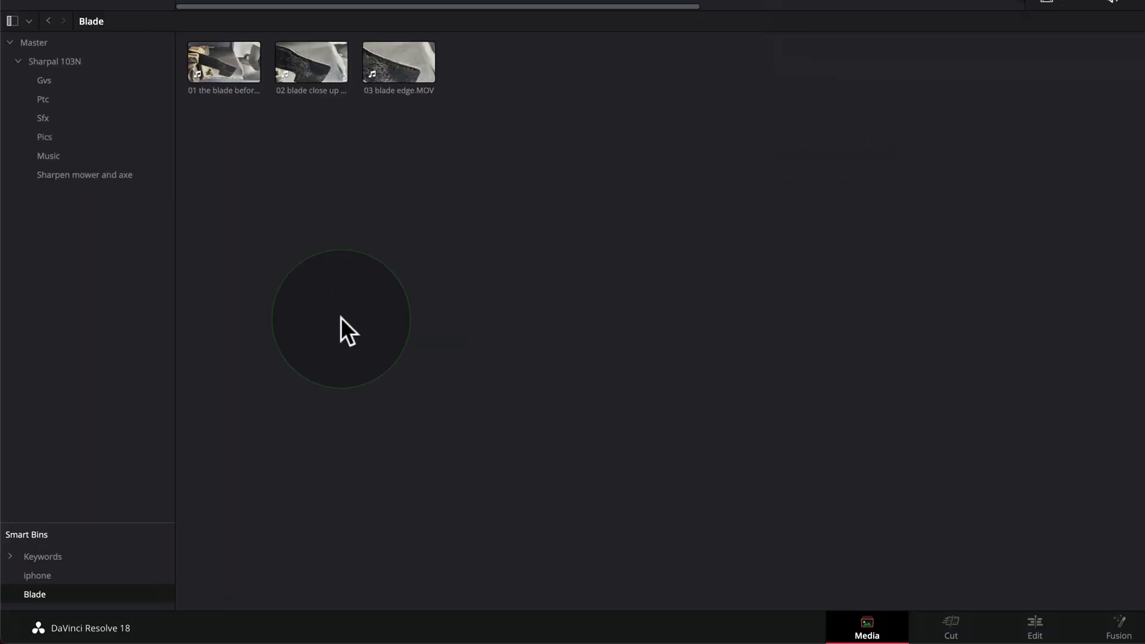
Preview a blade clip and compare the iphone and Blade smart bins' contents
left_click(253, 76)
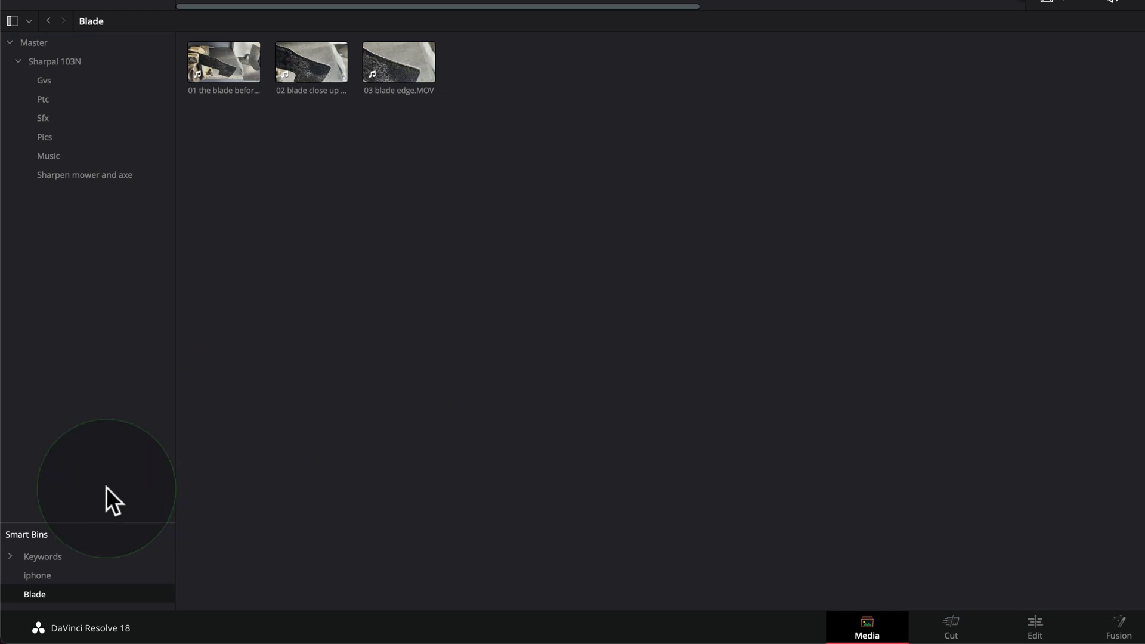
left_click(99, 575)
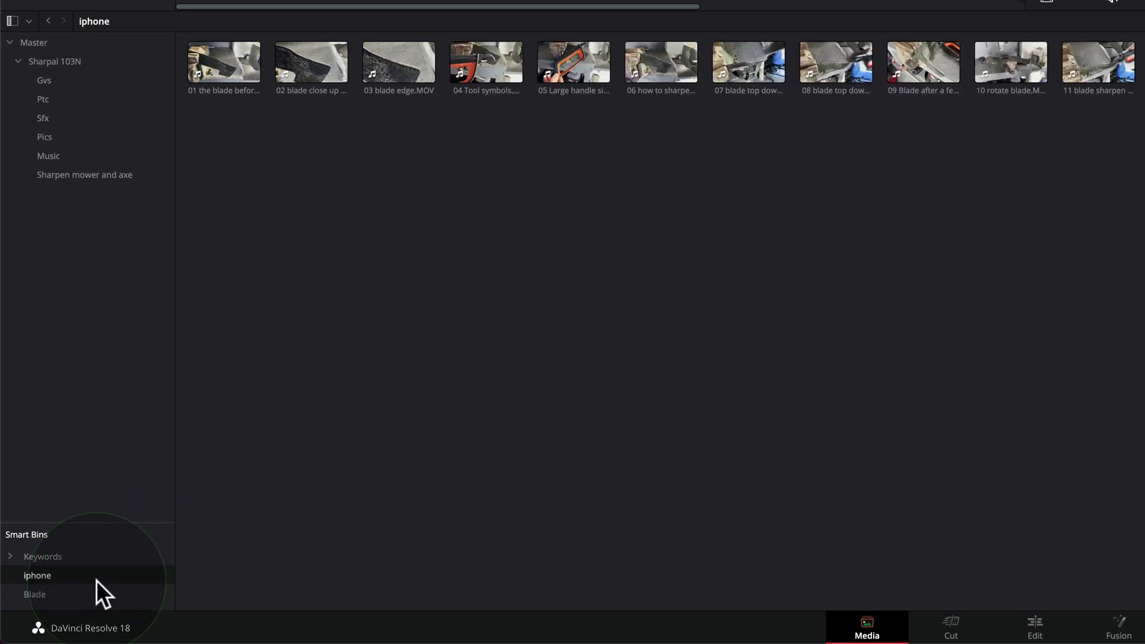
left_click(89, 595)
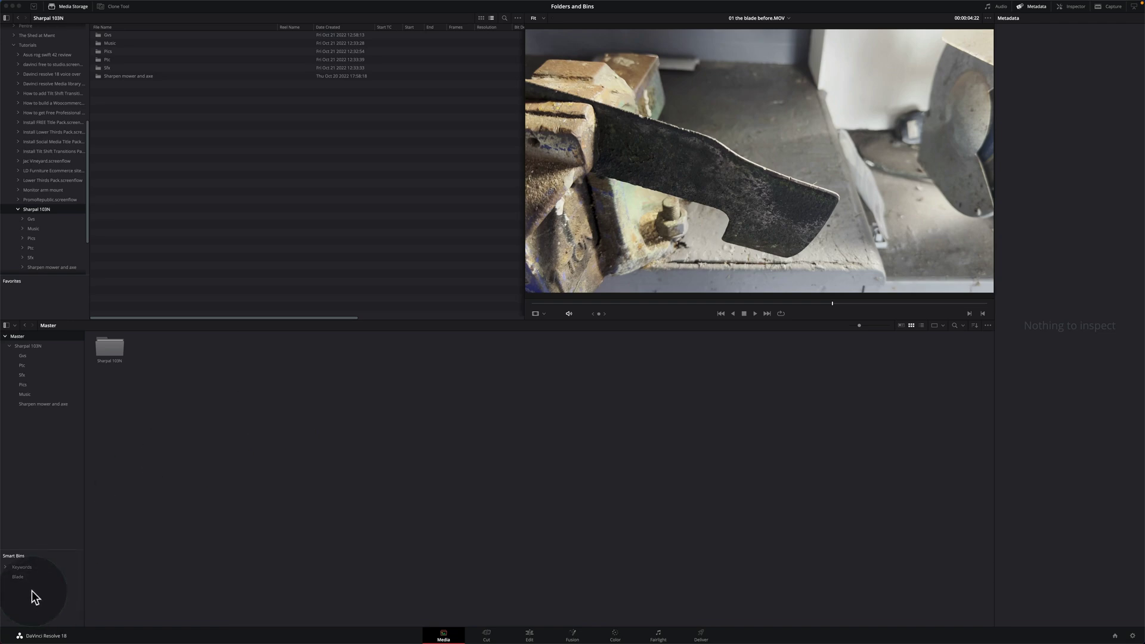
right_click(31, 591)
Create an 'iphone' smart bin with Camera Type contains iphone, shown in all projects
left_click(70, 576)
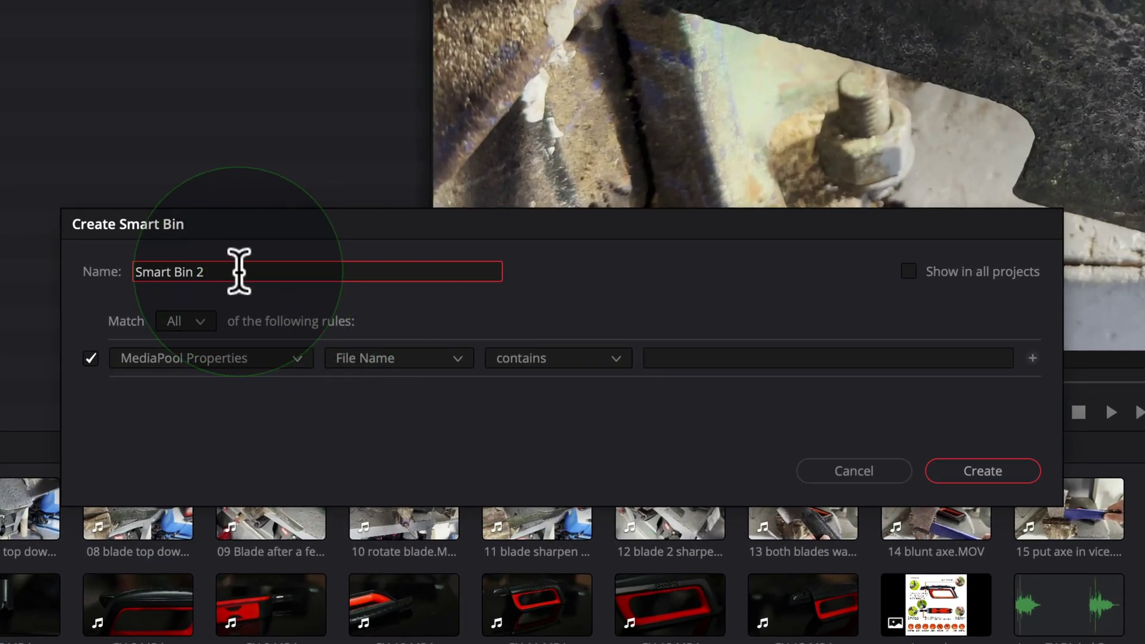
left_click_drag(310, 268, 187, 271)
type("iphone")
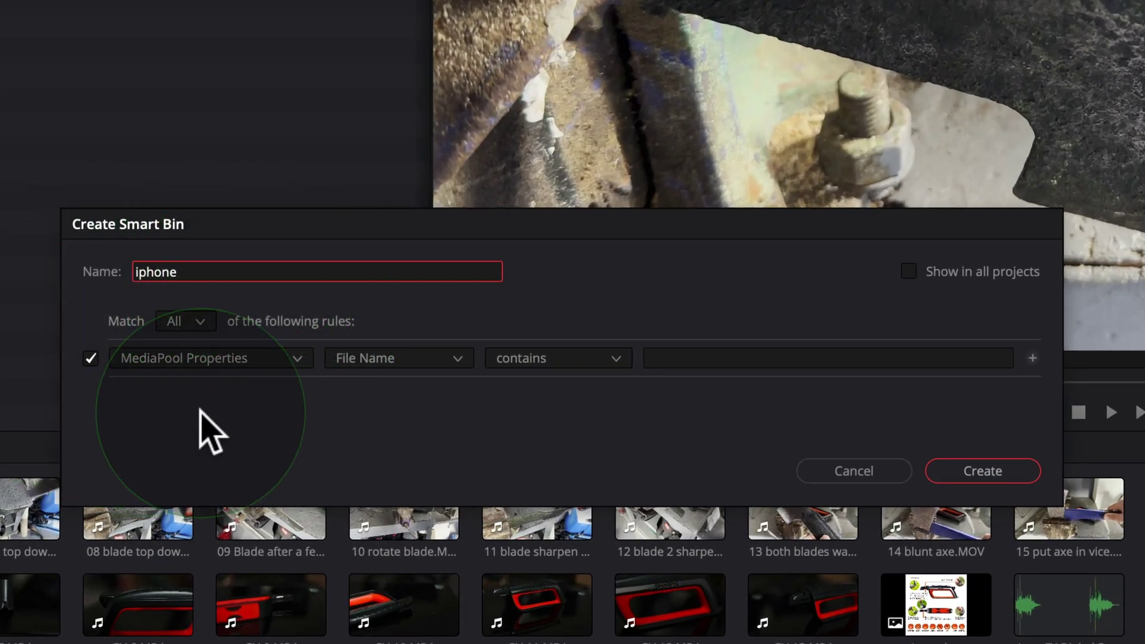
left_click(245, 357)
left_click(213, 456)
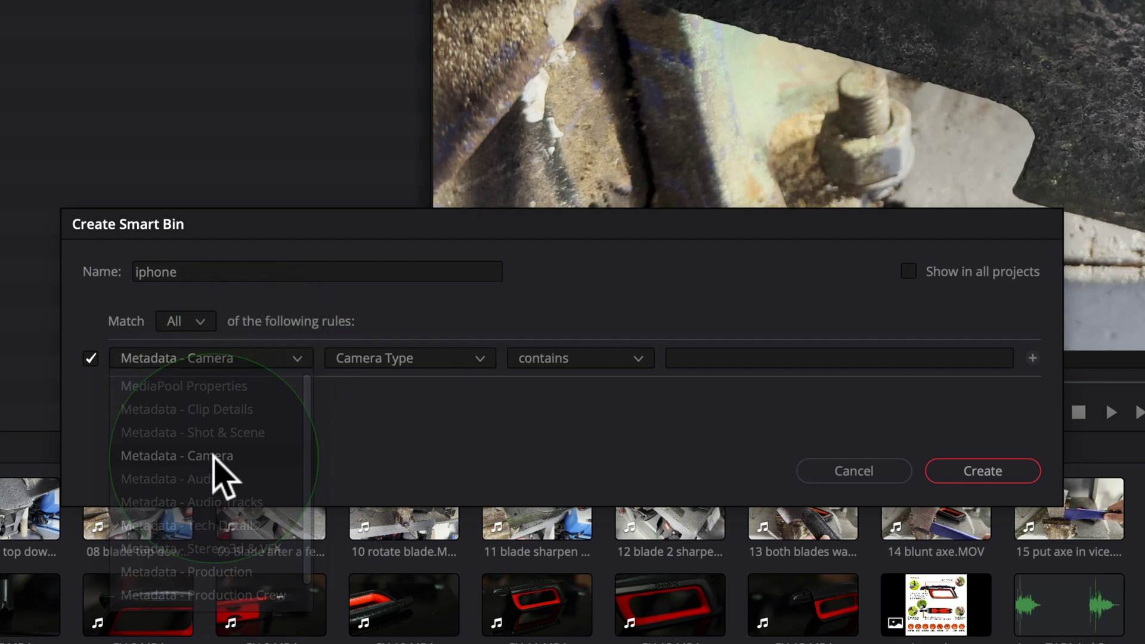
left_click(709, 355)
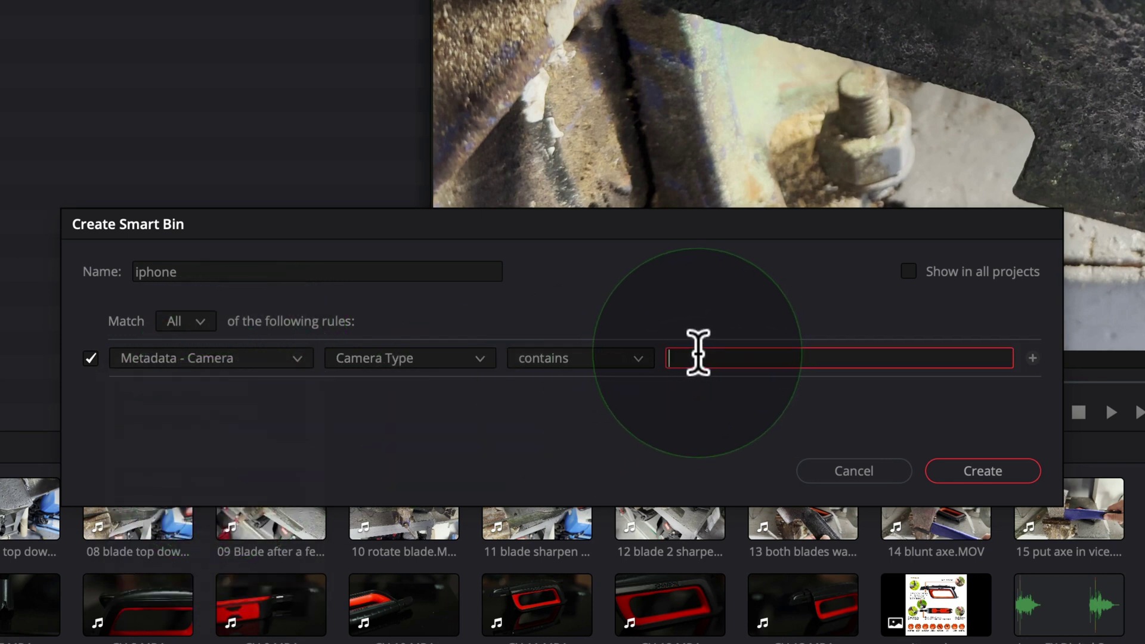
type("iphone")
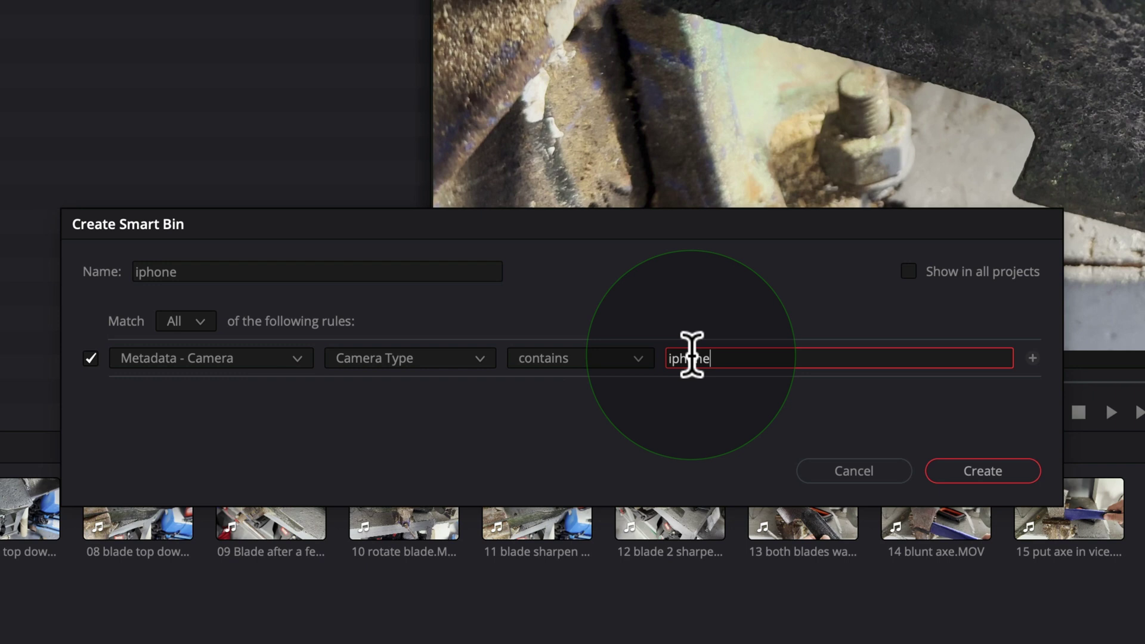
left_click(909, 271)
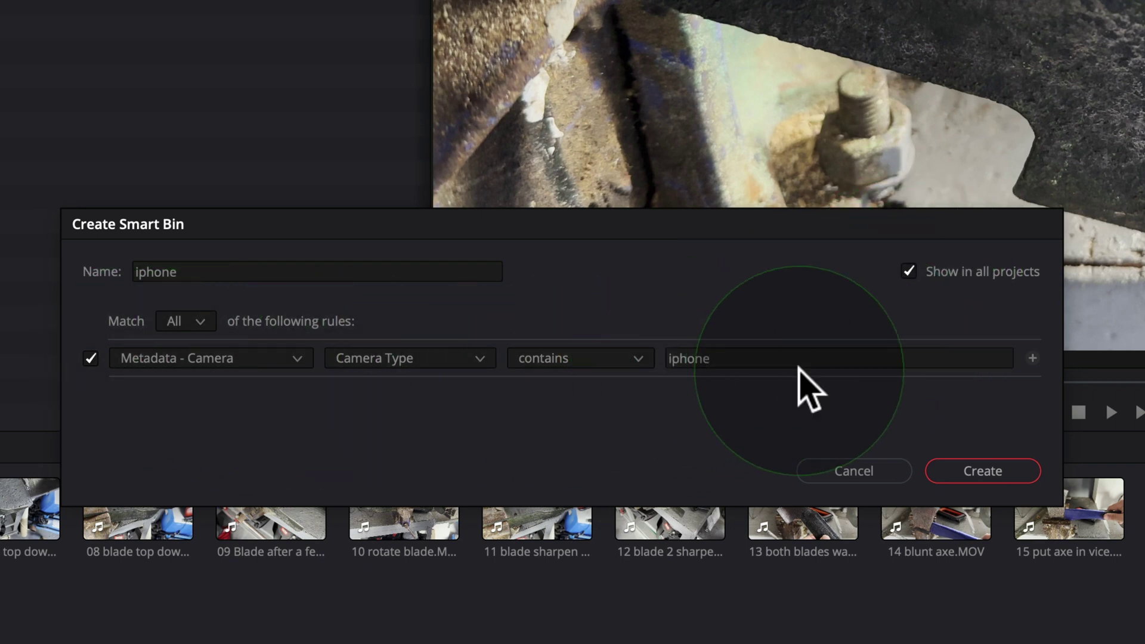
left_click(993, 471)
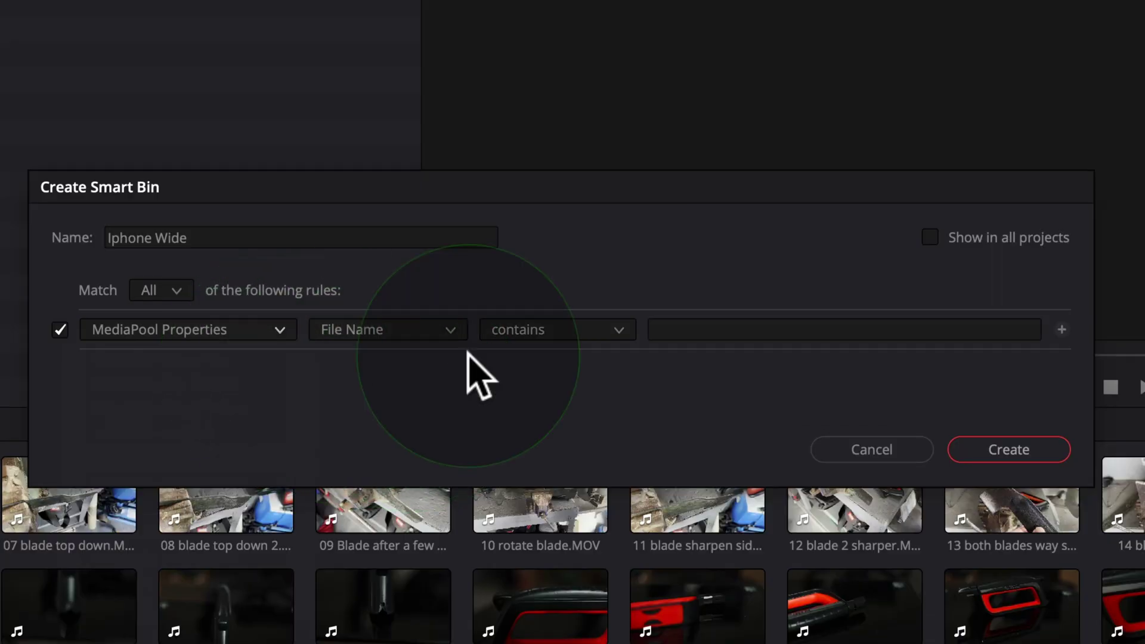
Set the first rule to Metadata - Camera, Camera Type contains iphone
left_click(190, 331)
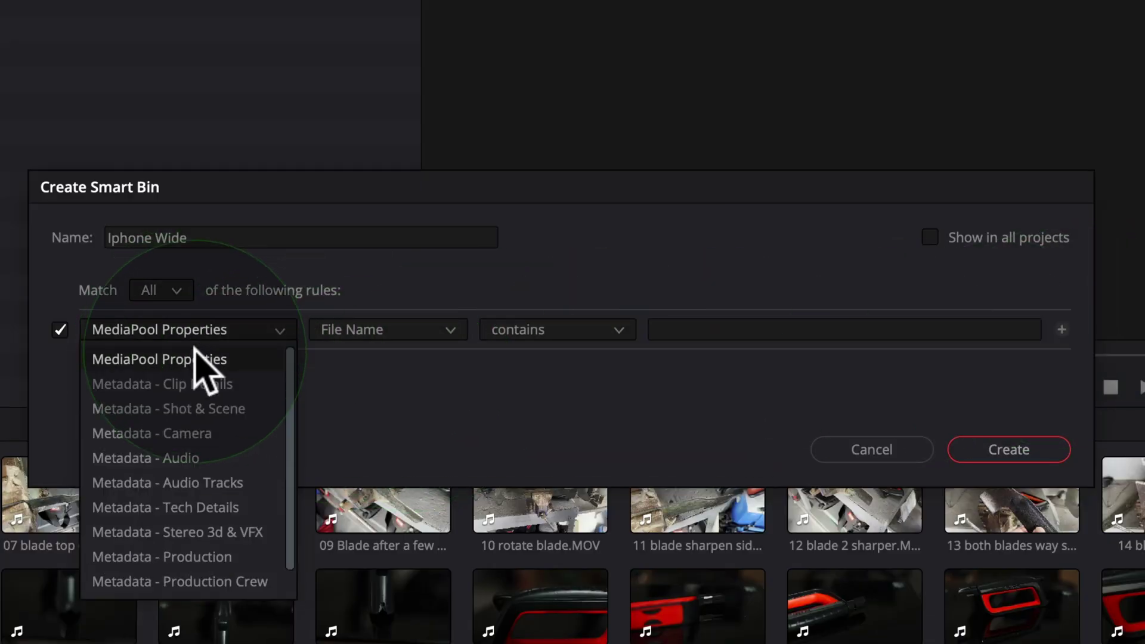
left_click(206, 424)
left_click(745, 327)
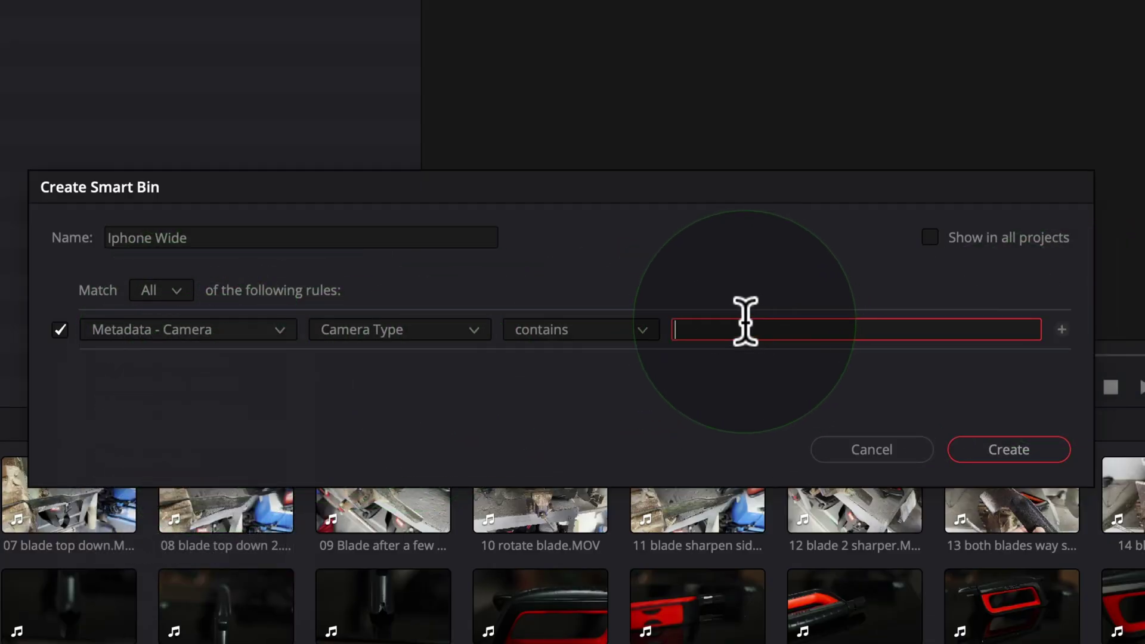
type("iphone")
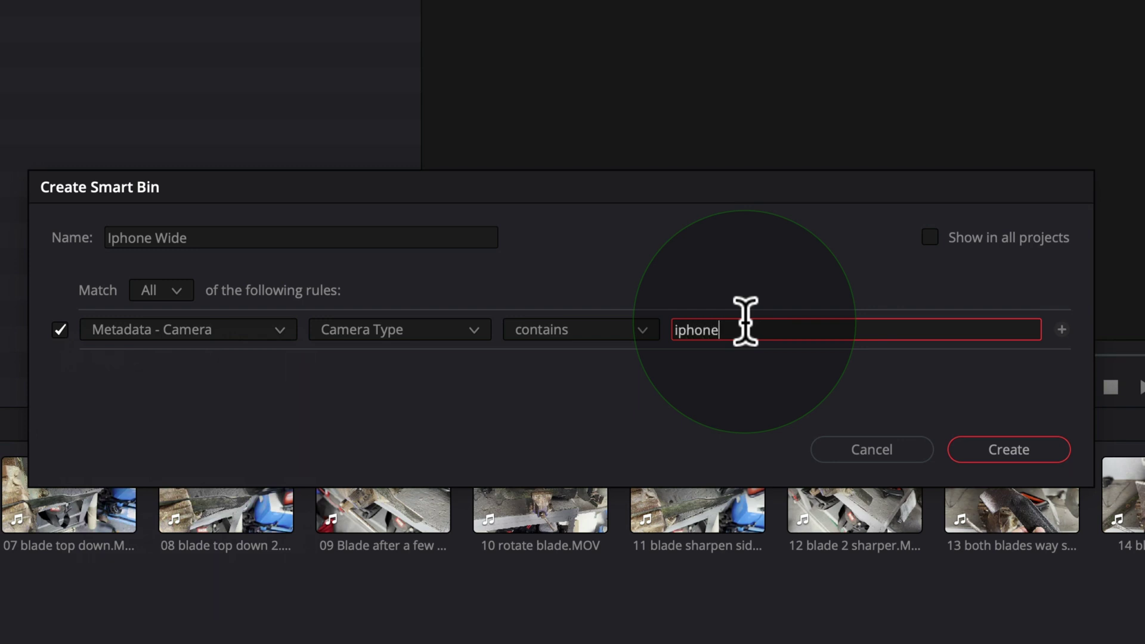
left_click(864, 396)
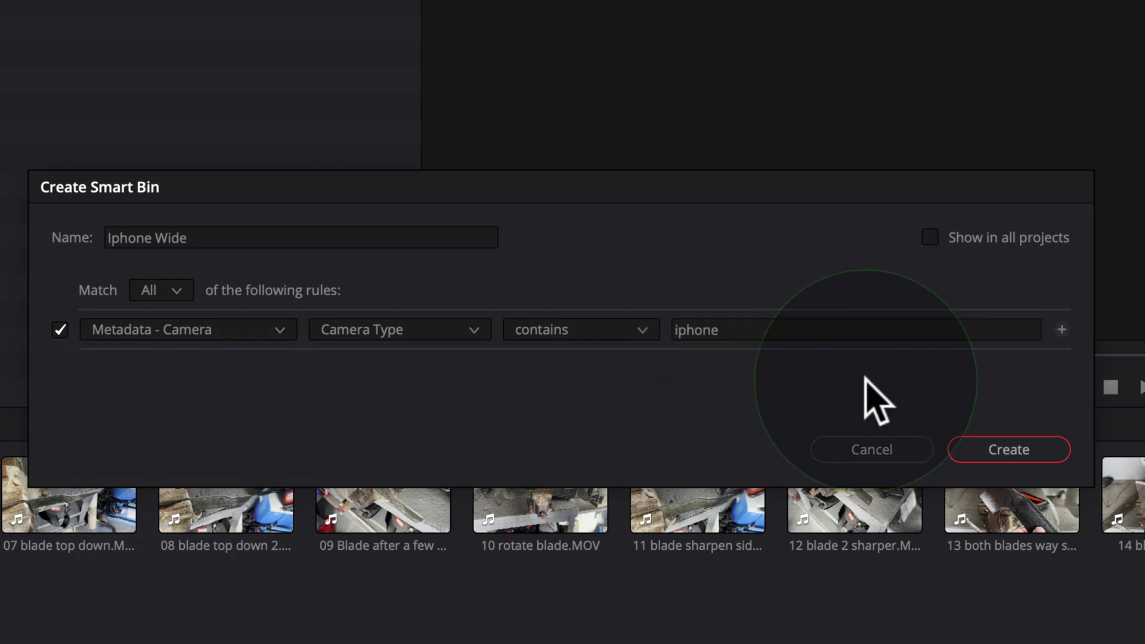
Add a second rule, Media Pool Properties Keywords contains wide, and create the Iphone Wide bin
left_click(1062, 329)
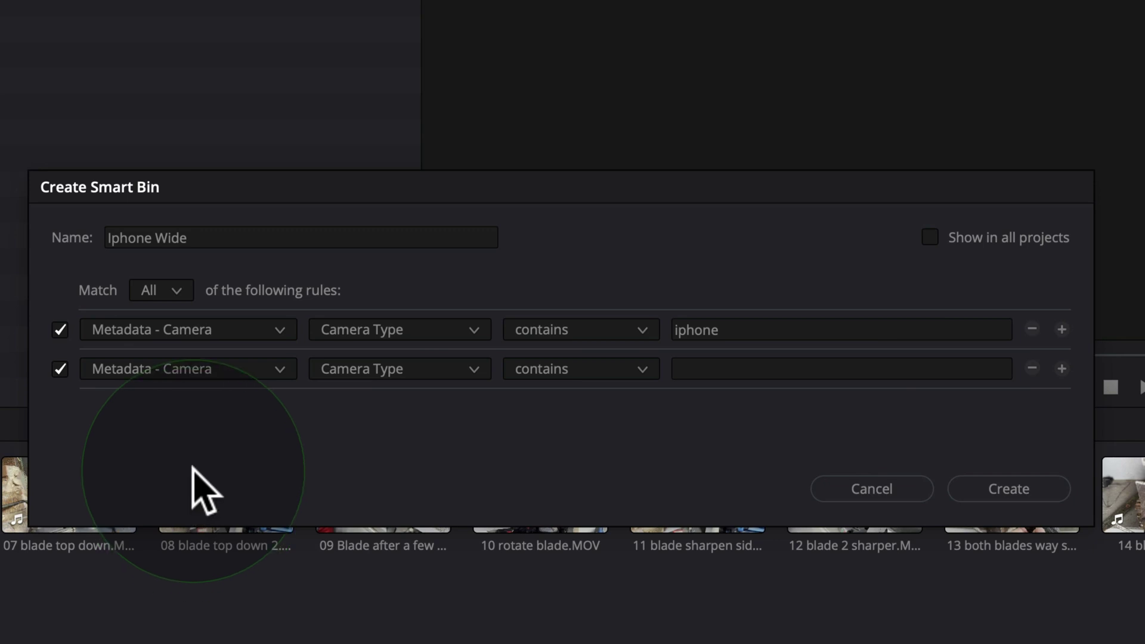
left_click(271, 369)
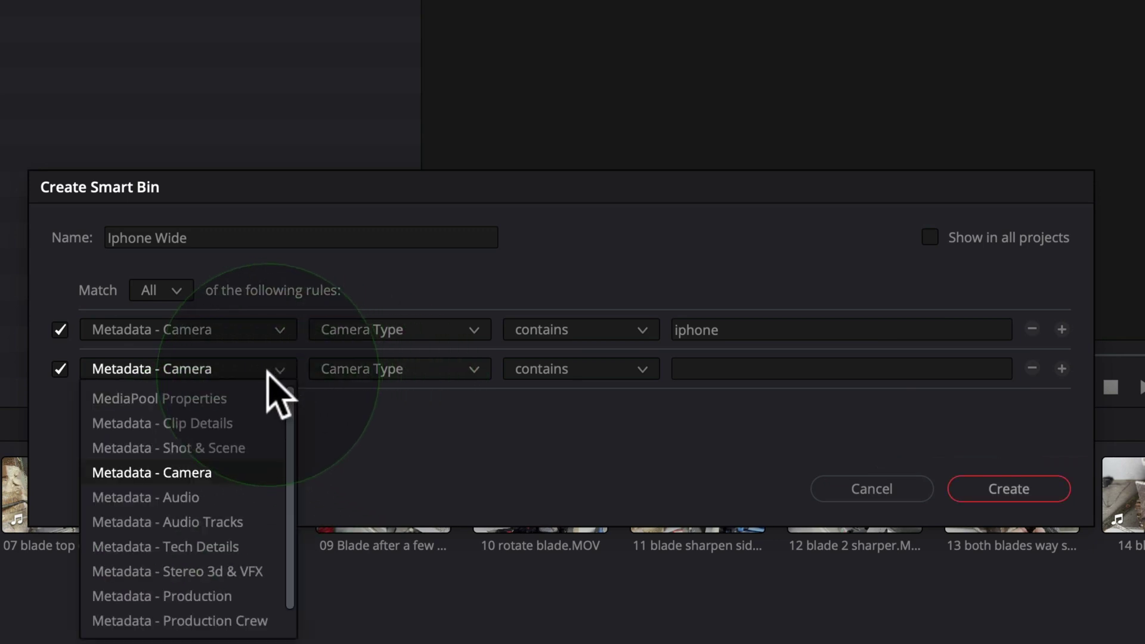
left_click(257, 397)
left_click(445, 371)
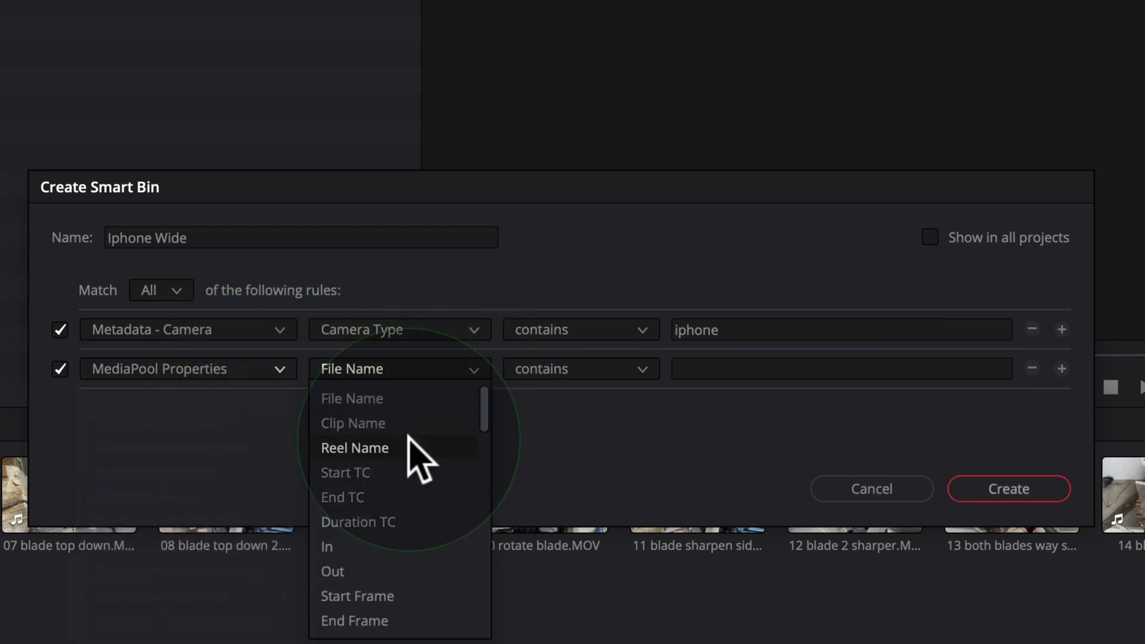
scroll(409, 437, "down", 6)
scroll(415, 460, "down", 5)
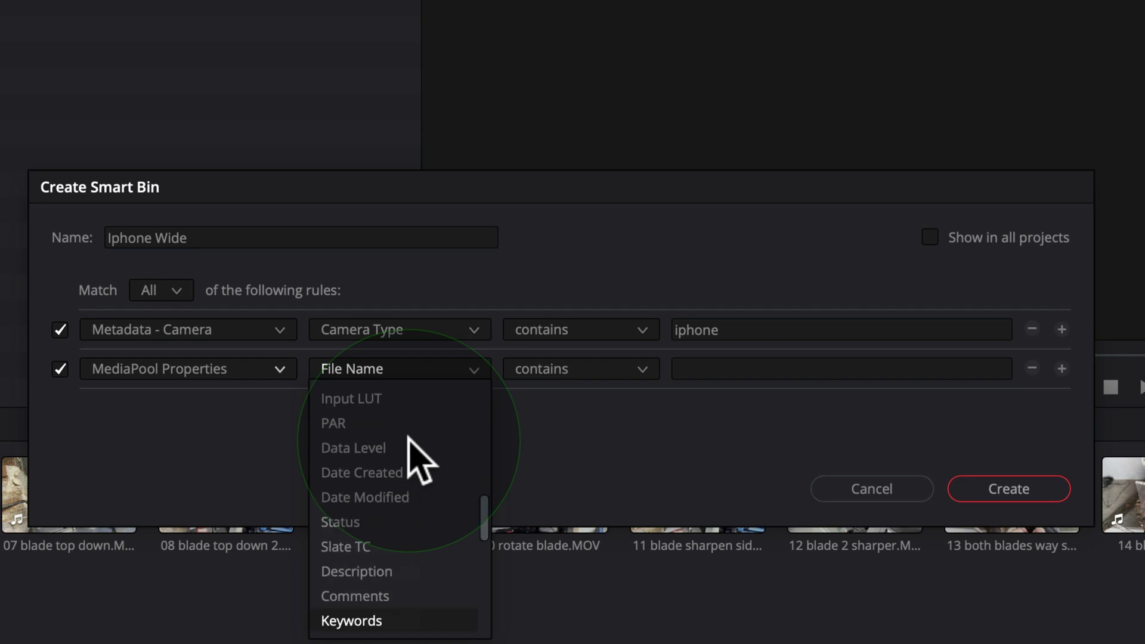
left_click(409, 621)
left_click(779, 370)
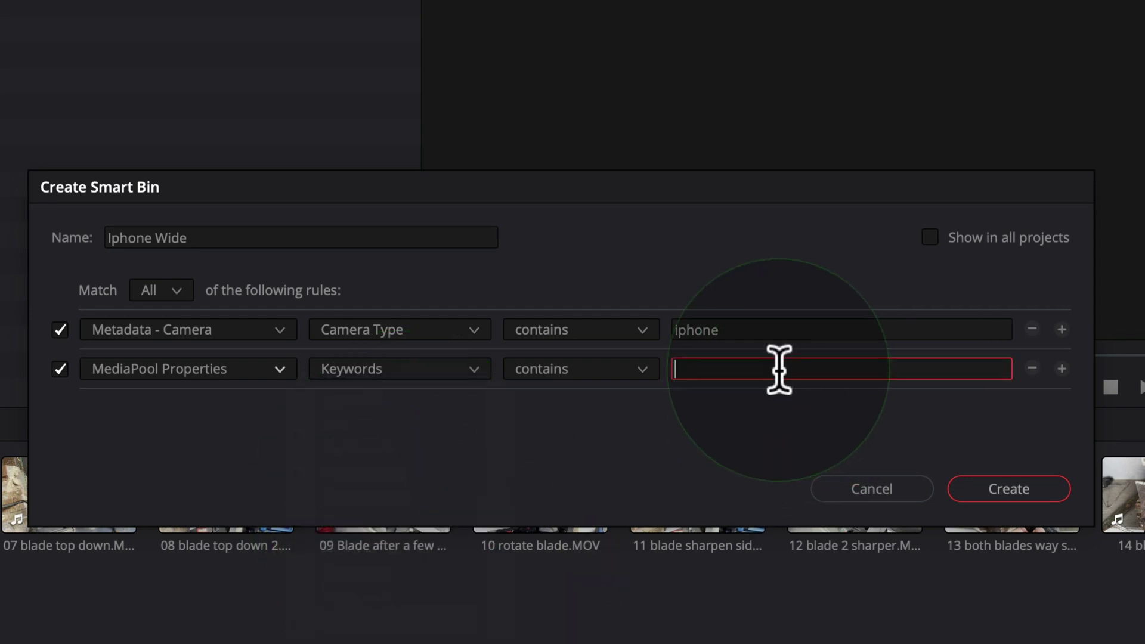
type("o")
key("BackSpace")
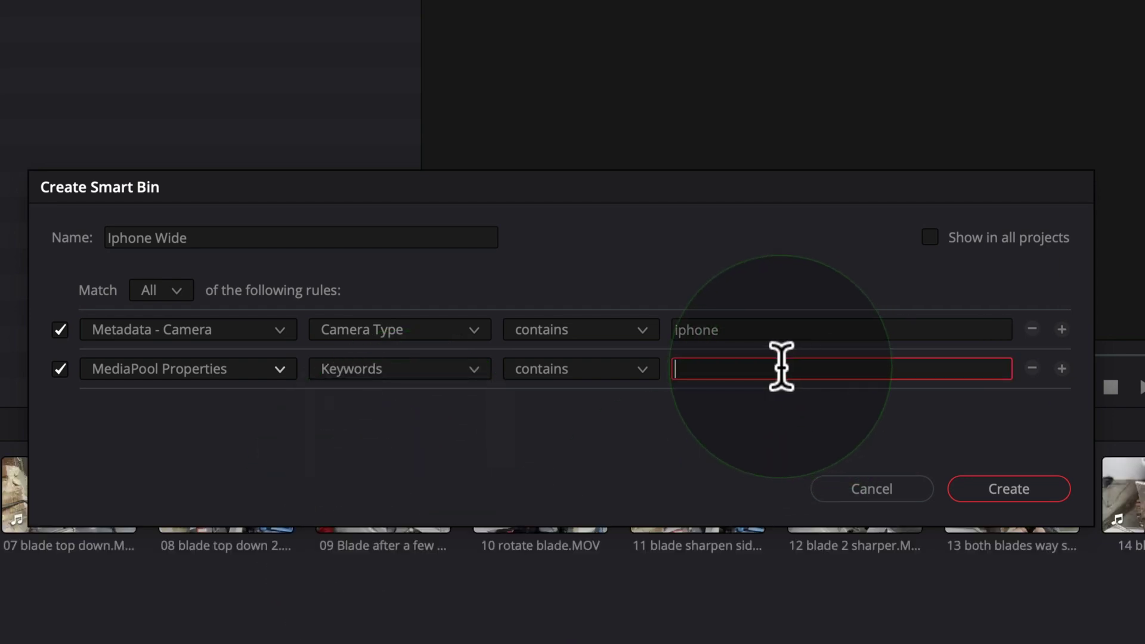
type("wide")
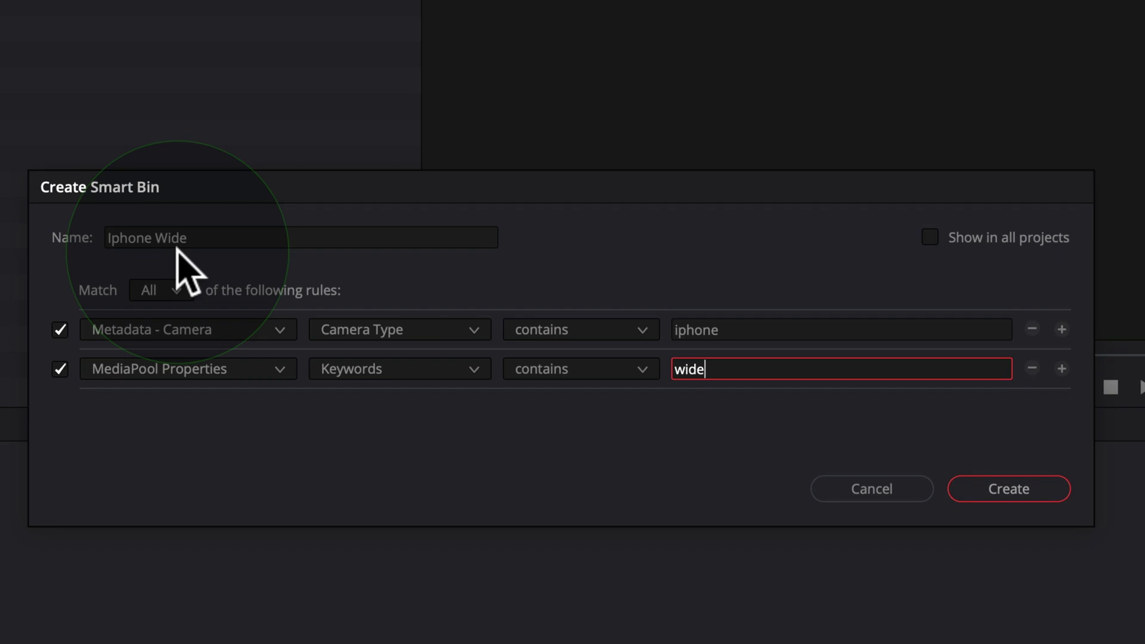
left_click(1007, 488)
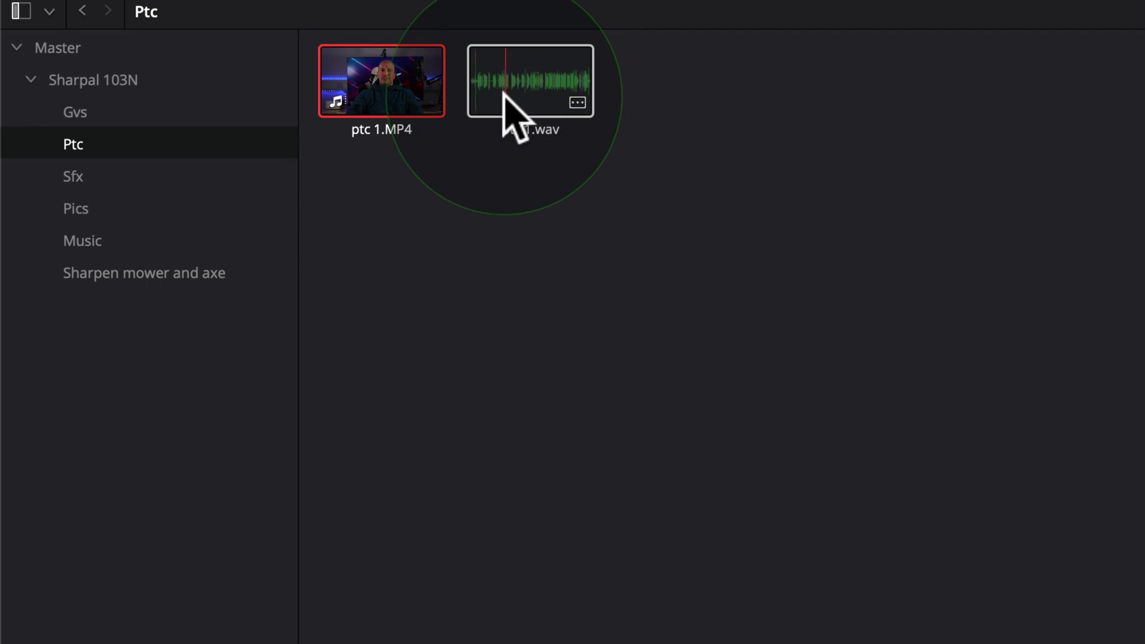
Select ptc 1.MP4 and ptc 1.wav together and auto-sync their audio based on waveform
left_click(803, 242)
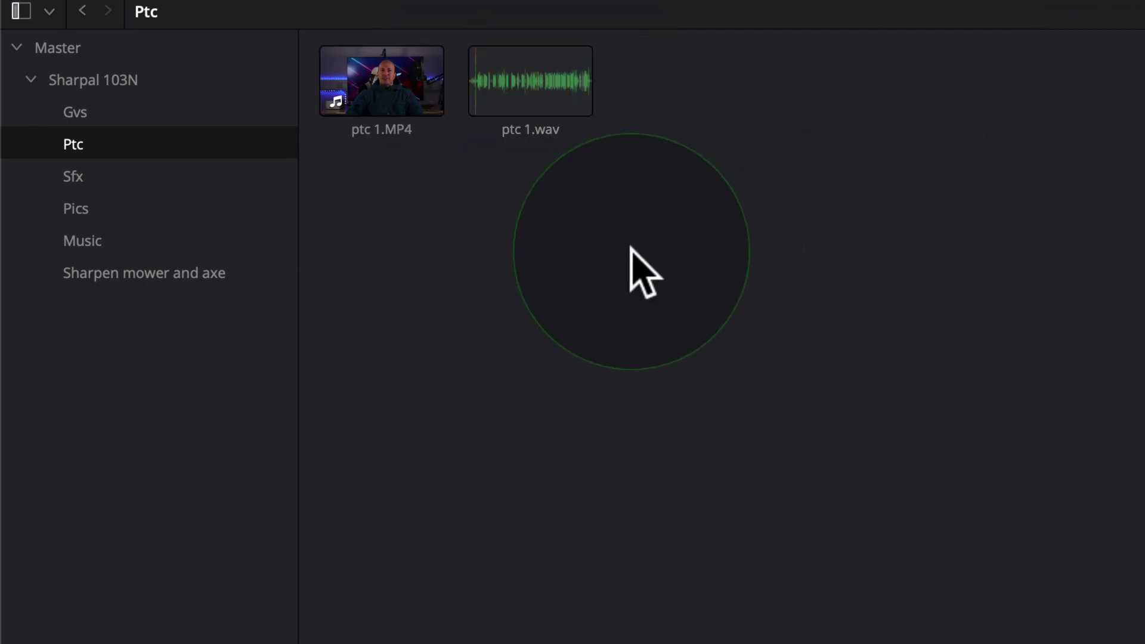
left_click_drag(672, 182, 388, 99)
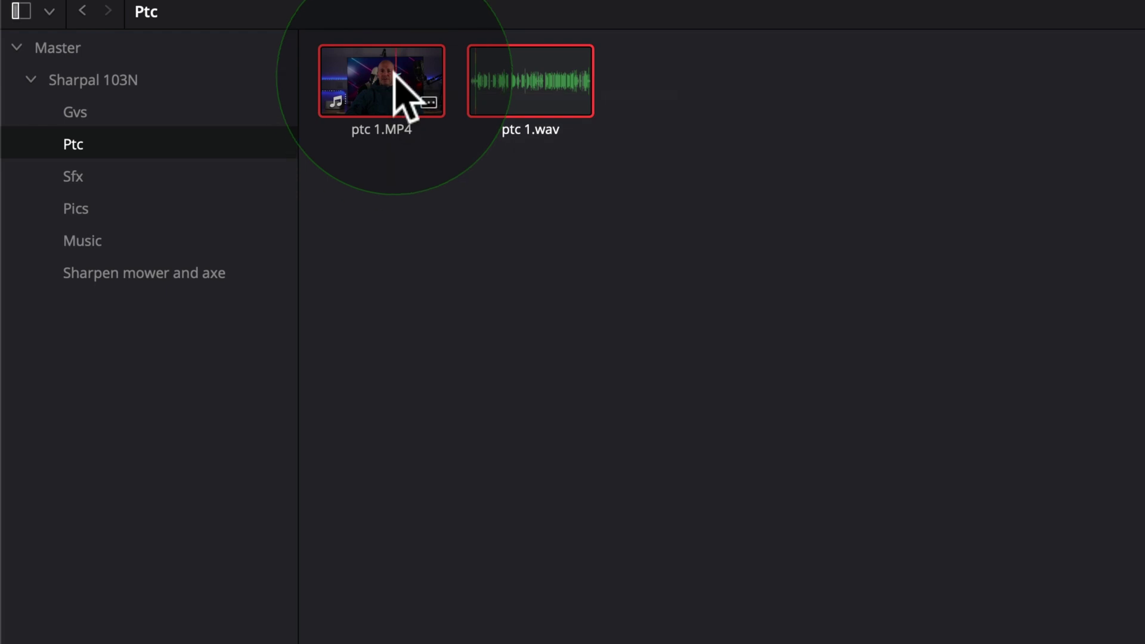
right_click(395, 74)
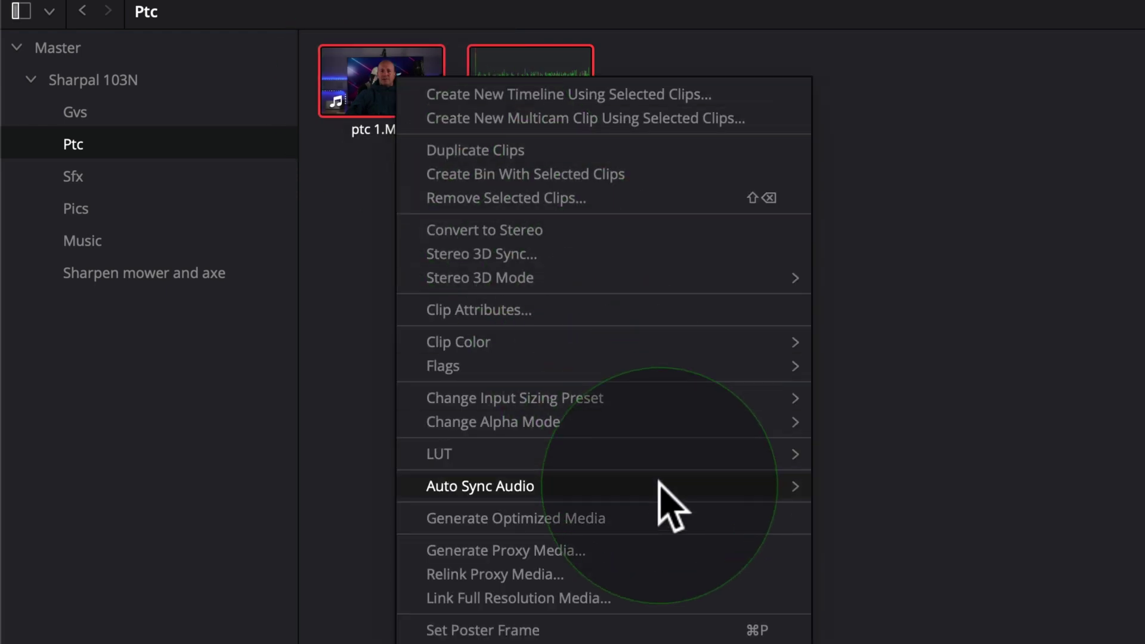
mouse_move(696, 485)
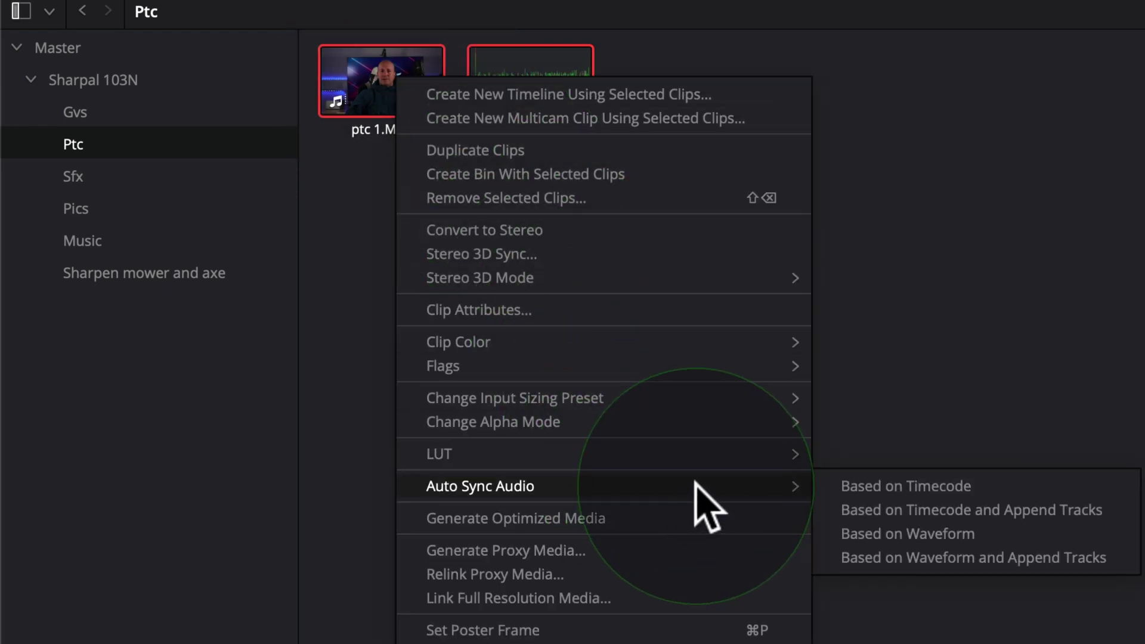
left_click(946, 536)
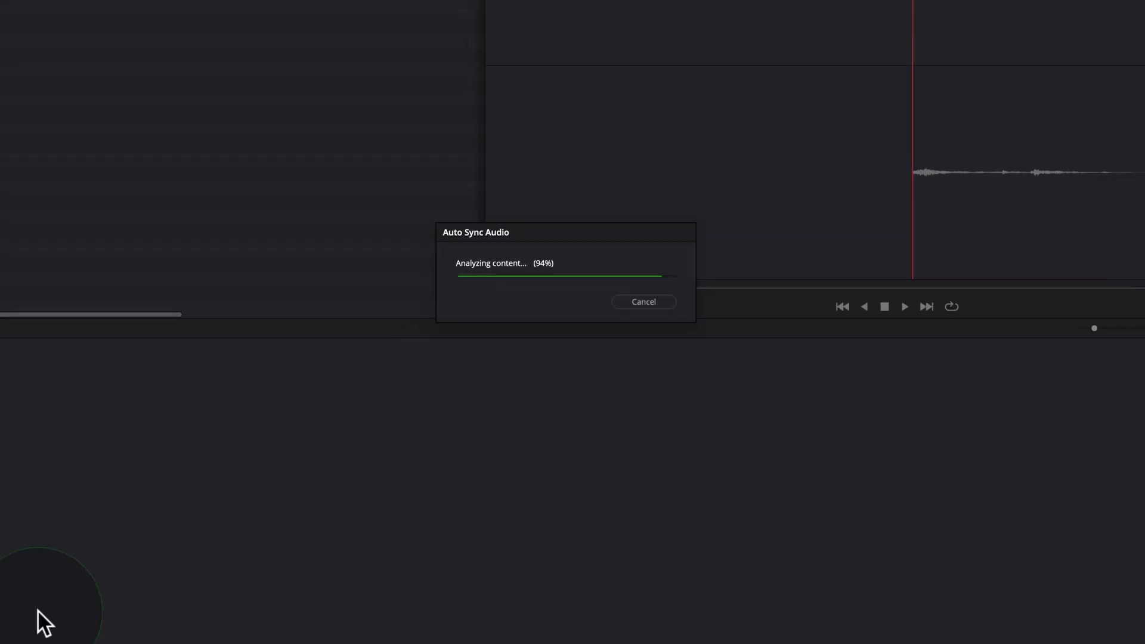